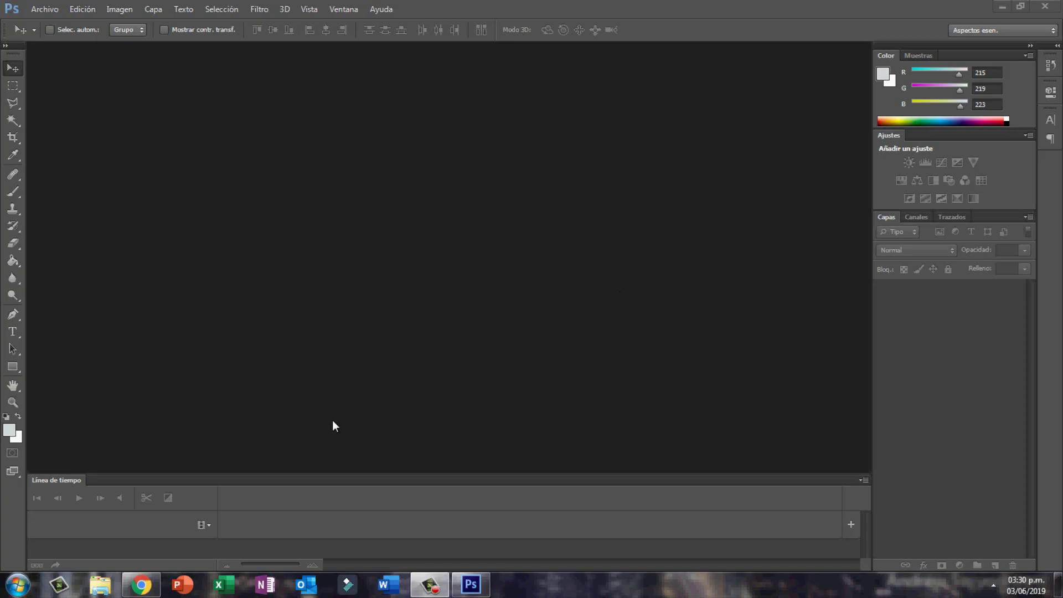
# Step: Preview the XMenDOFP_Prof-X poster file in the photo viewer, then cancel opening it
pyautogui.click(47, 9)
pyautogui.click(58, 36)
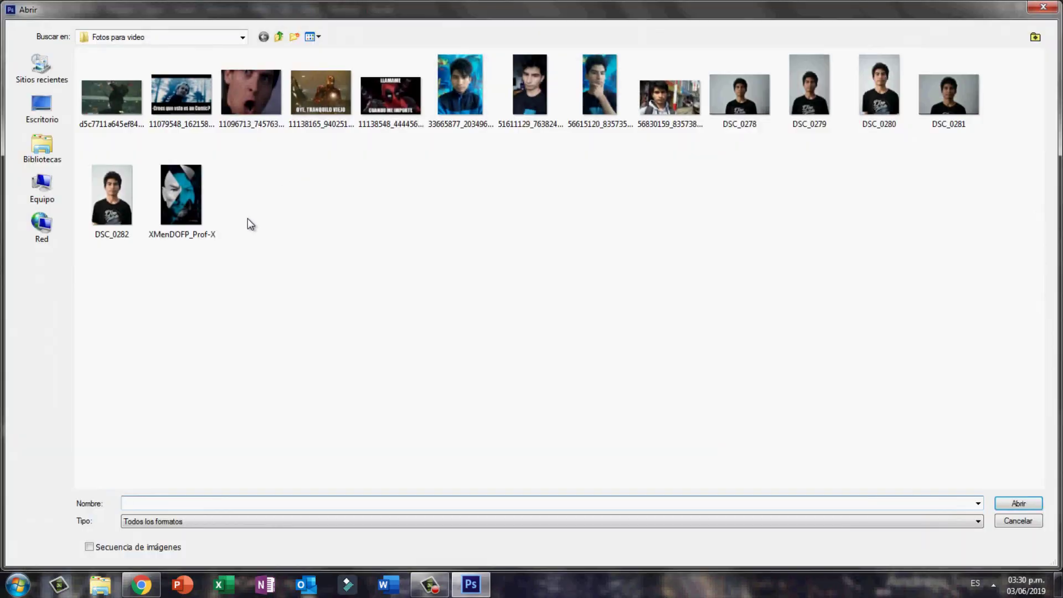
pyautogui.click(181, 209)
pyautogui.rightClick(181, 209)
pyautogui.click(449, 389)
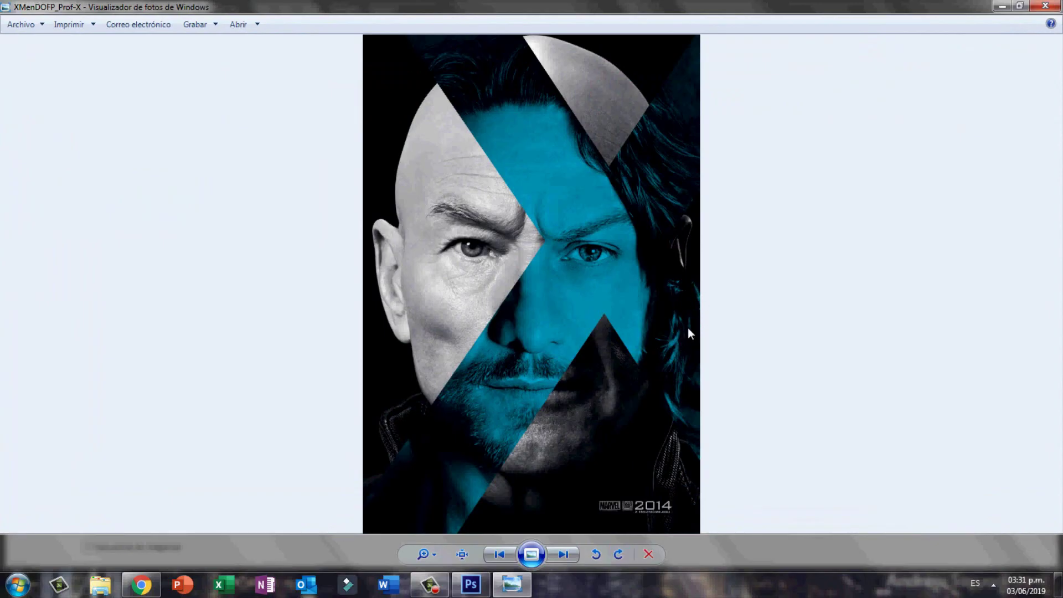
pyautogui.click(1045, 5)
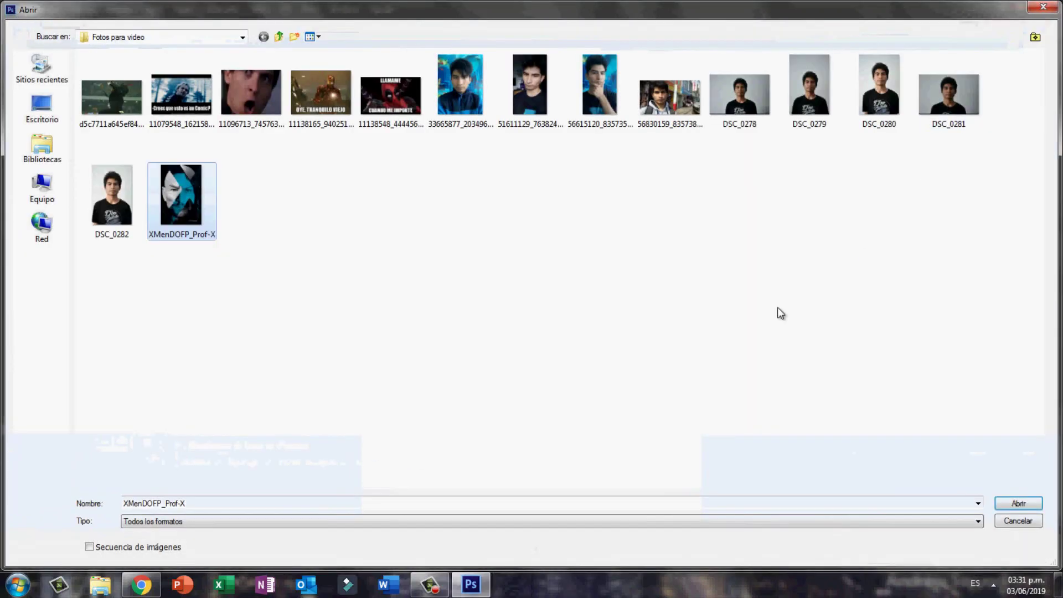
pyautogui.click(1010, 520)
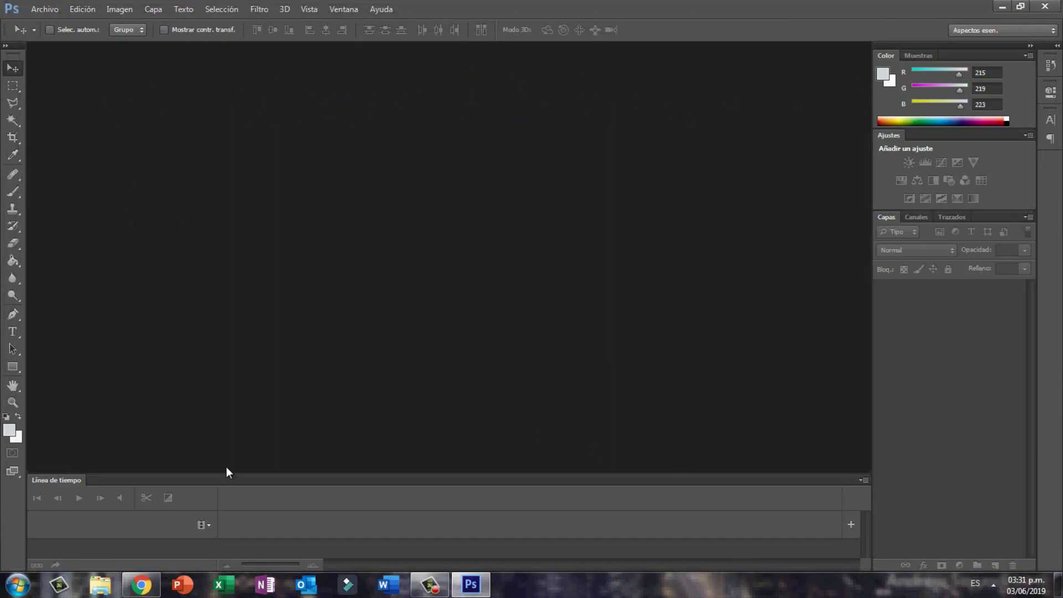
# Step: Copy the X-Men poster image from Chrome and start a new Photoshop document
pyautogui.click(141, 584)
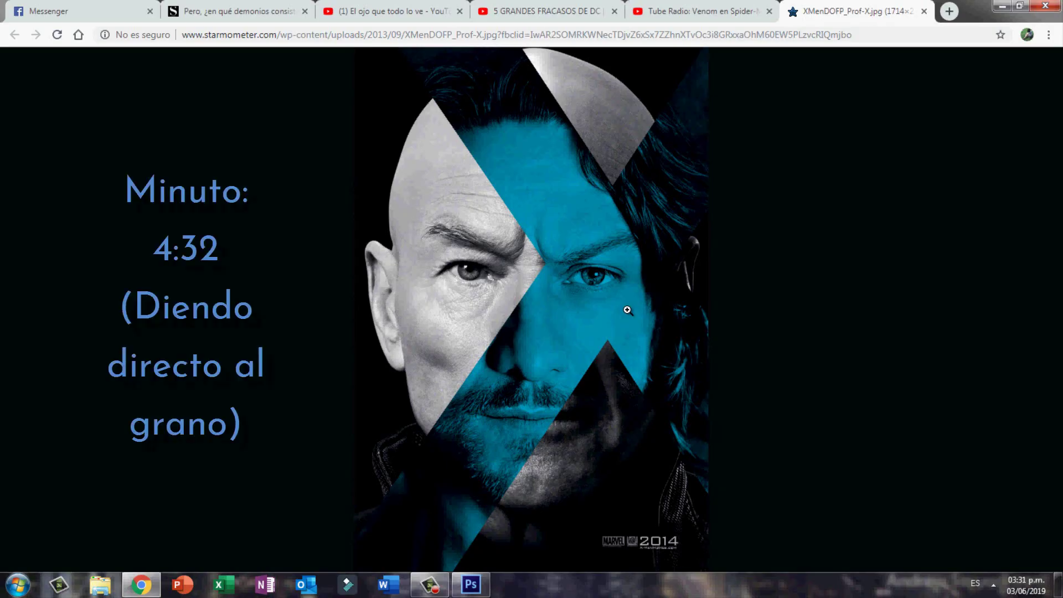
pyautogui.rightClick(626, 310)
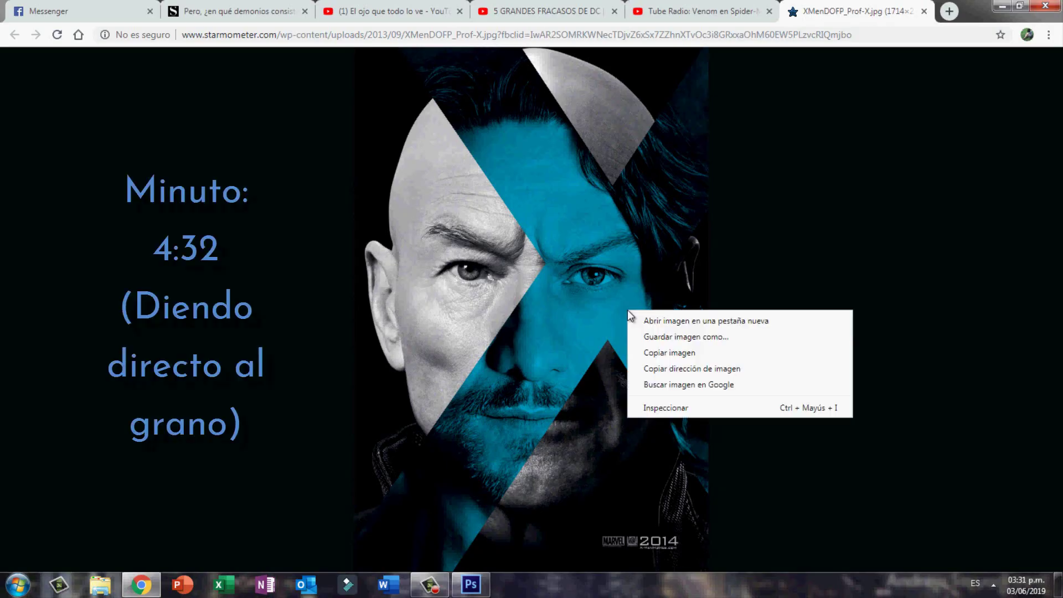
pyautogui.click(669, 352)
pyautogui.click(471, 584)
pyautogui.click(64, 6)
pyautogui.click(94, 23)
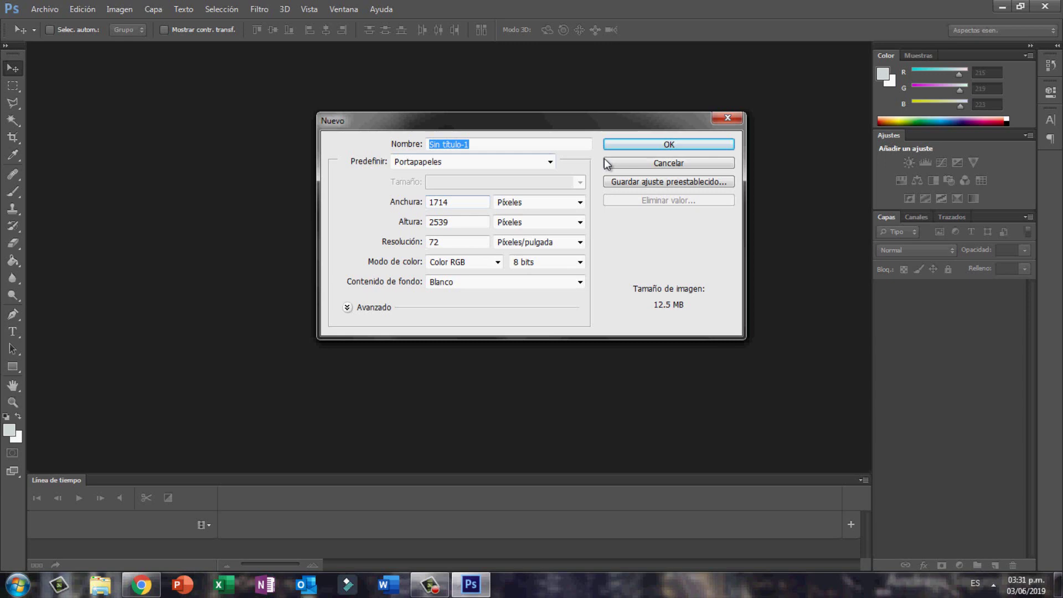
# Step: Create the blank 1714 × 2539 document using the Portapapeles preset
pyautogui.click(550, 161)
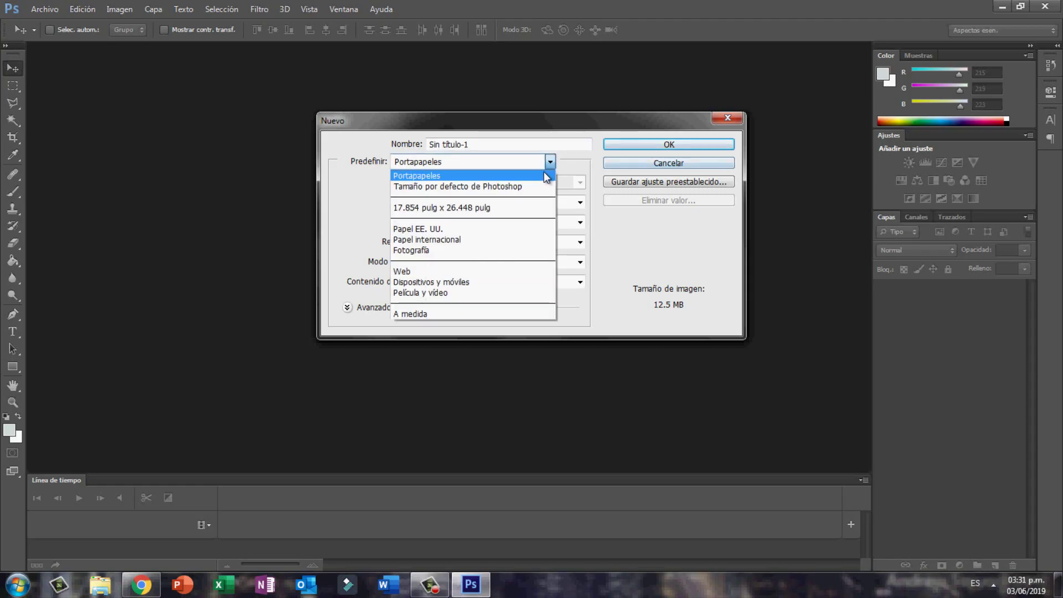
pyautogui.click(424, 175)
pyautogui.click(637, 145)
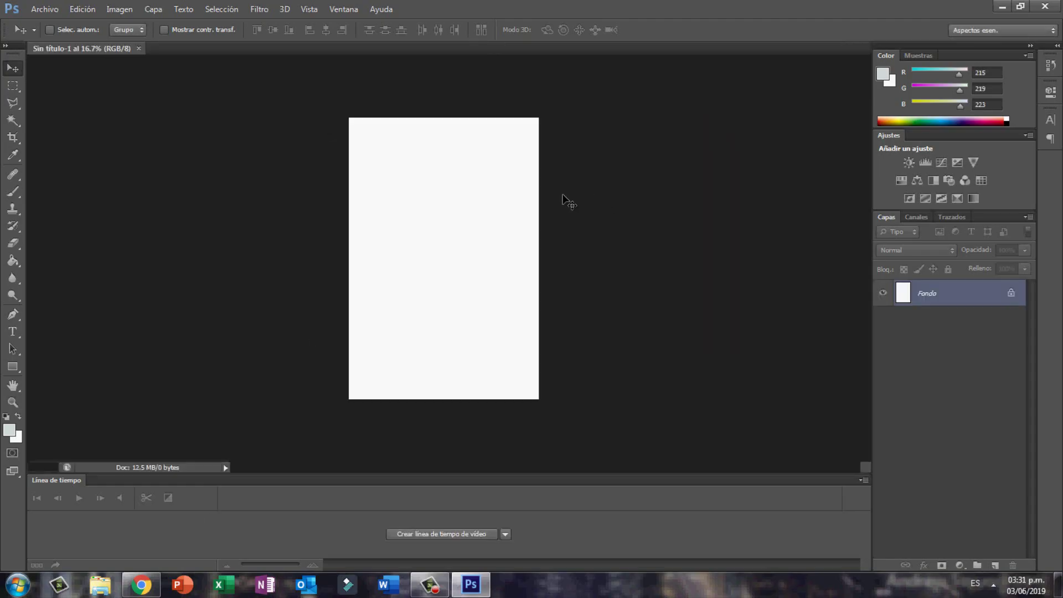
# Step: Open the DSC_0282 and 51611129 photos, returning to DSC_0282
pyautogui.click(44, 9)
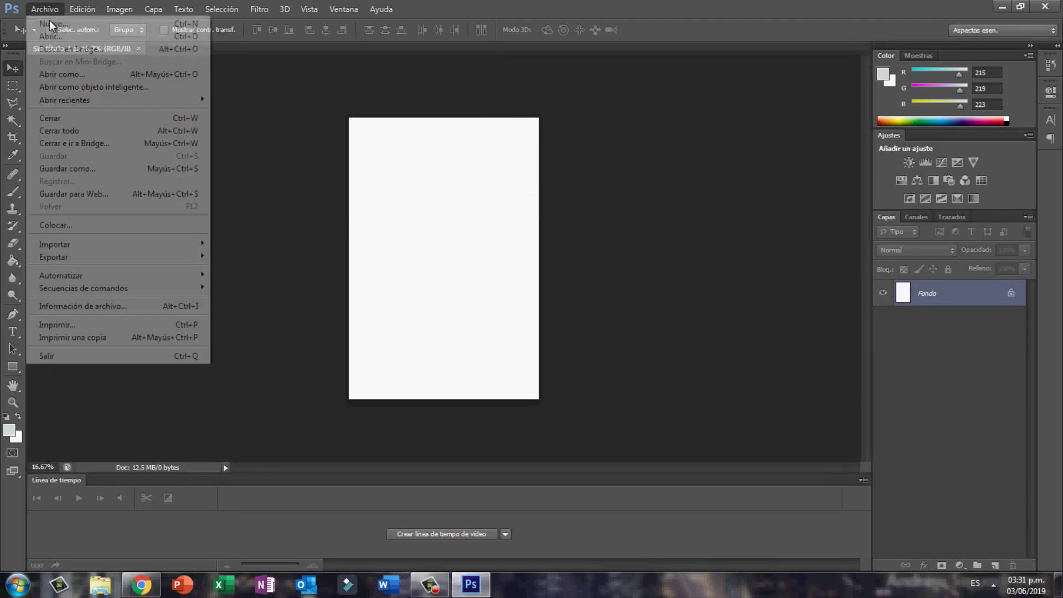
pyautogui.click(49, 36)
pyautogui.click(116, 221)
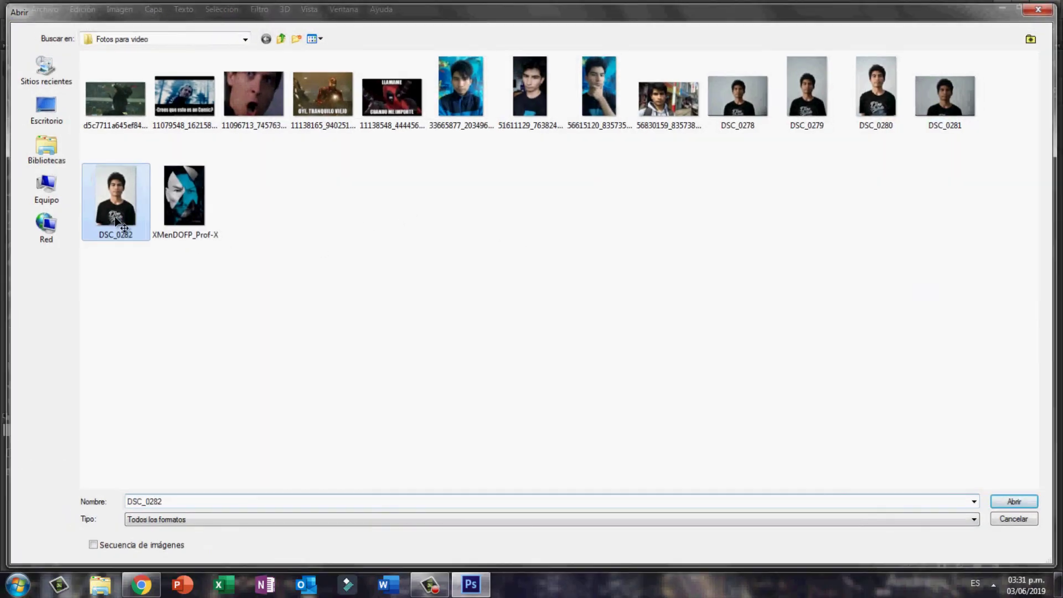
pyautogui.doubleClick(116, 220)
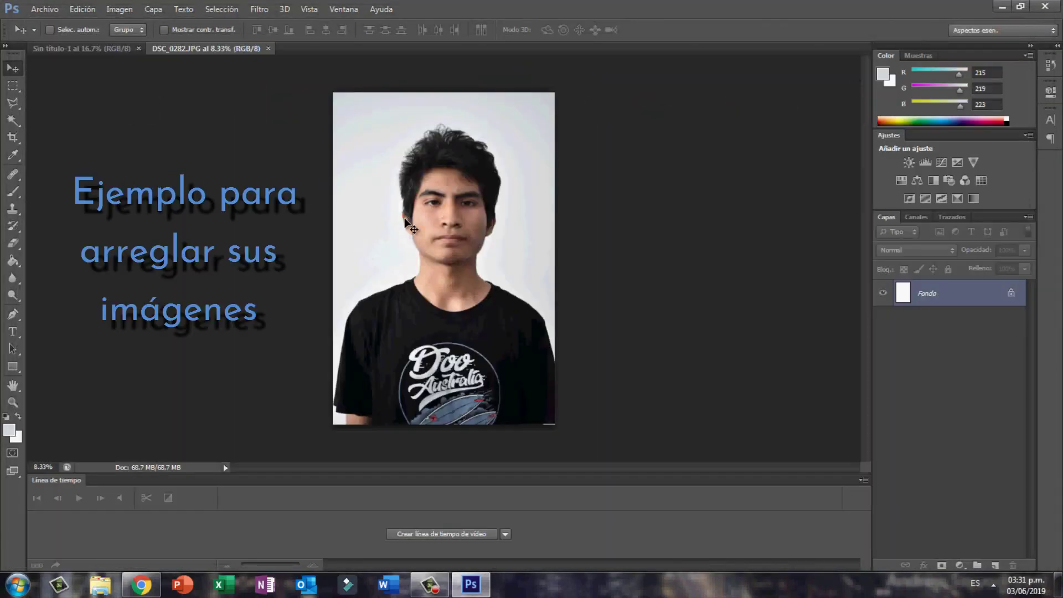
pyautogui.click(44, 9)
pyautogui.click(49, 35)
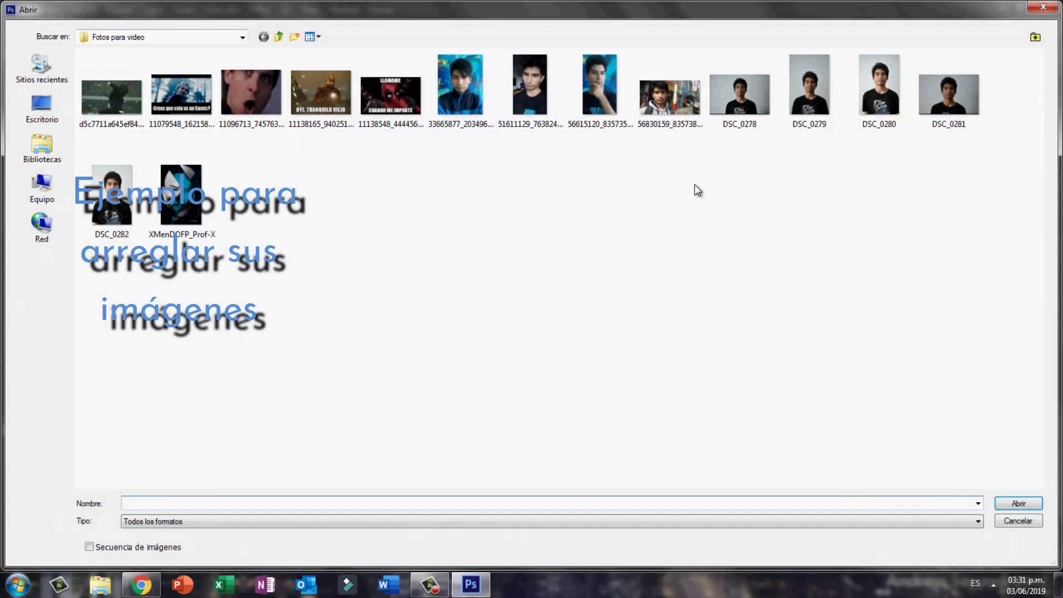
pyautogui.doubleClick(531, 98)
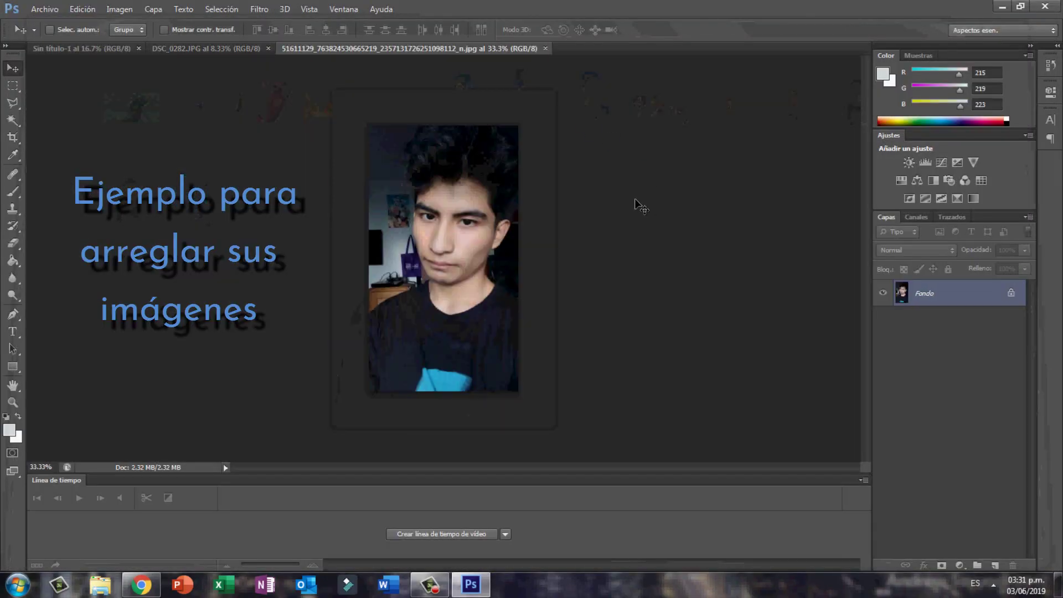
pyautogui.click(208, 48)
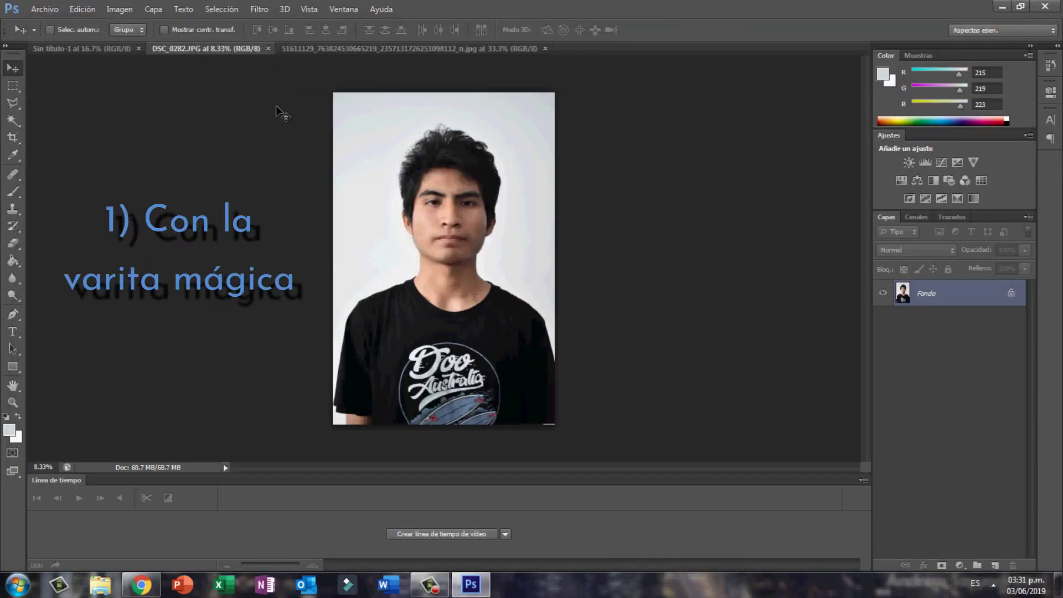
# Step: Magic Wand-select DSC_0282's light background, unlock it as Capa 0, delete it and deselect
pyautogui.click(13, 120)
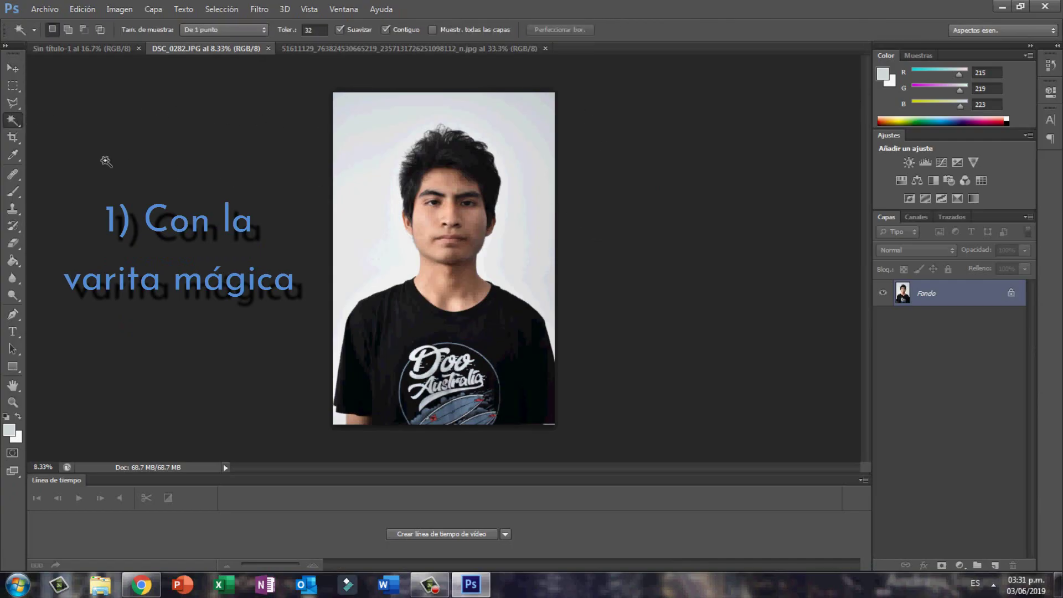
pyautogui.rightClick(20, 122)
pyautogui.click(51, 132)
pyautogui.click(503, 103)
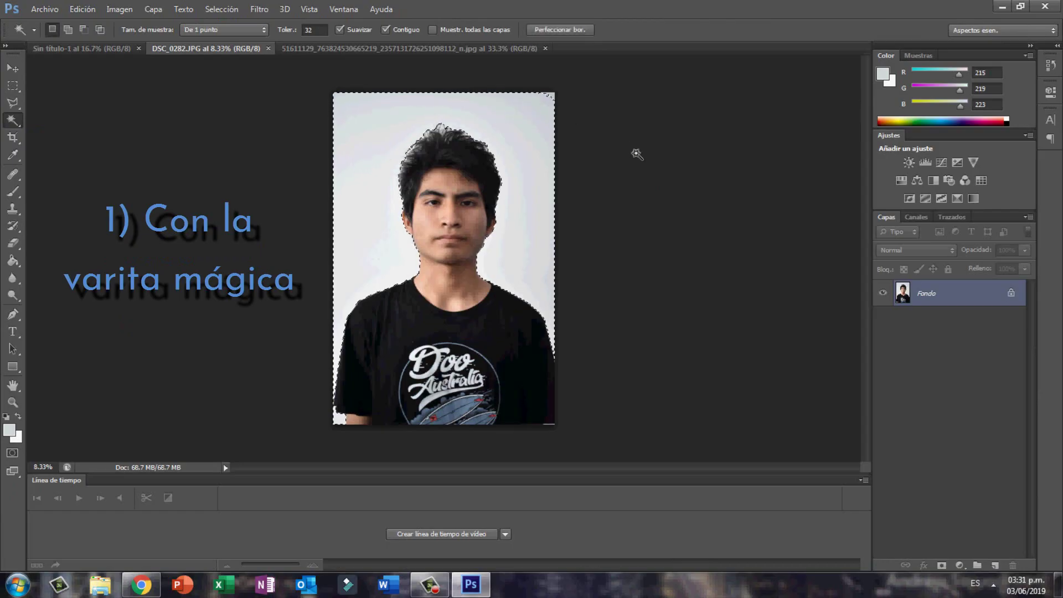
pyautogui.doubleClick(1013, 295)
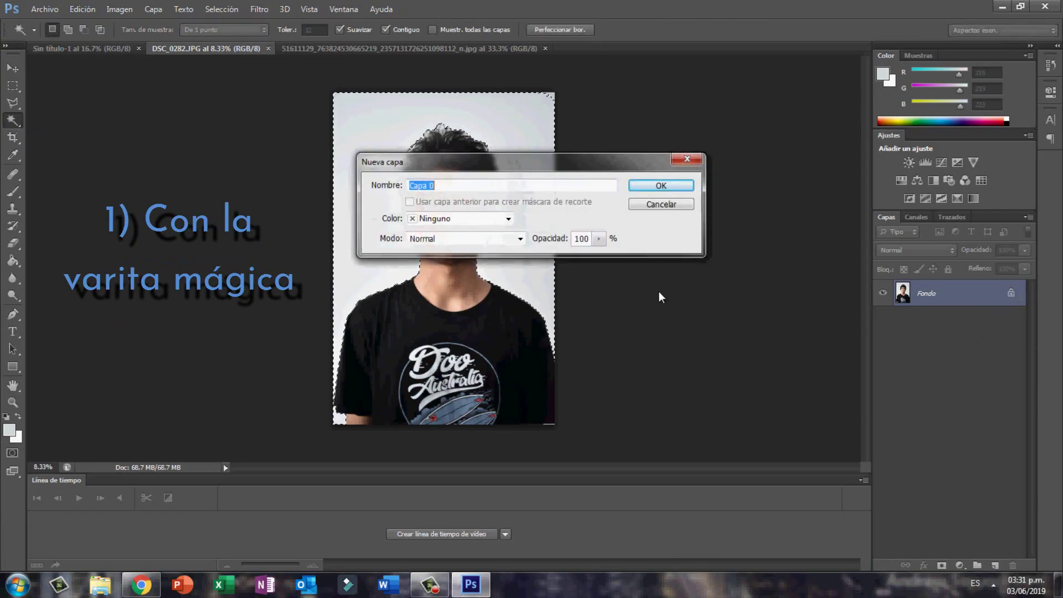
pyautogui.click(662, 184)
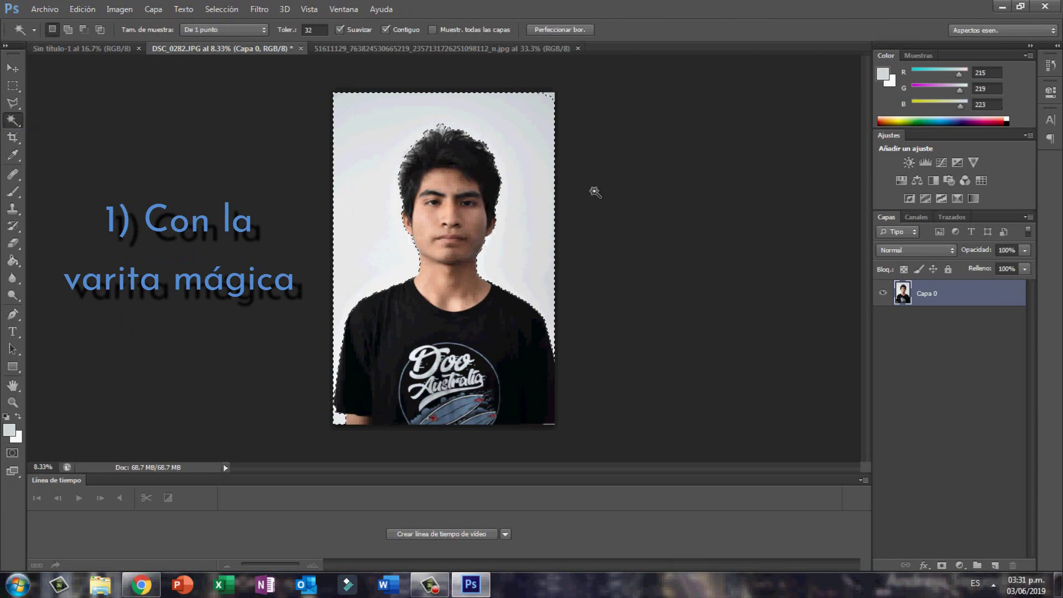
pyautogui.press('Delete')
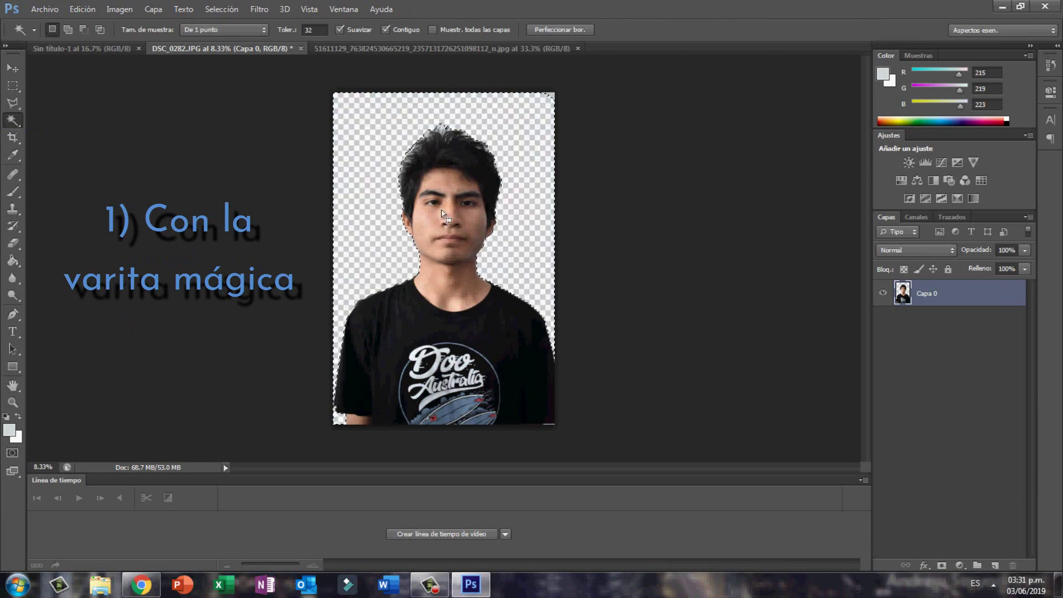
pyautogui.click(13, 68)
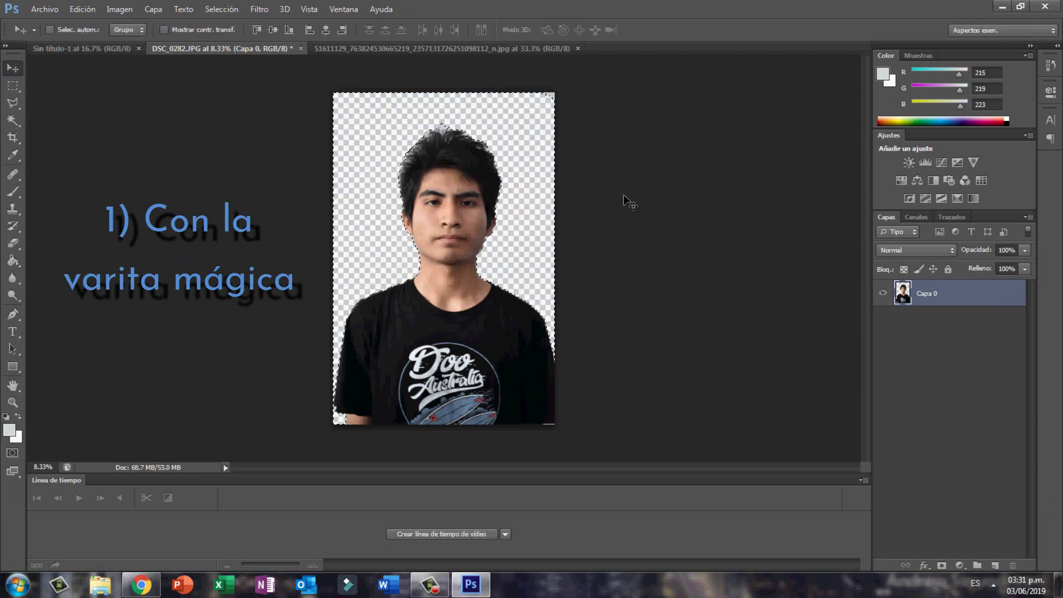
pyautogui.hotkey('ctrl', 'd')
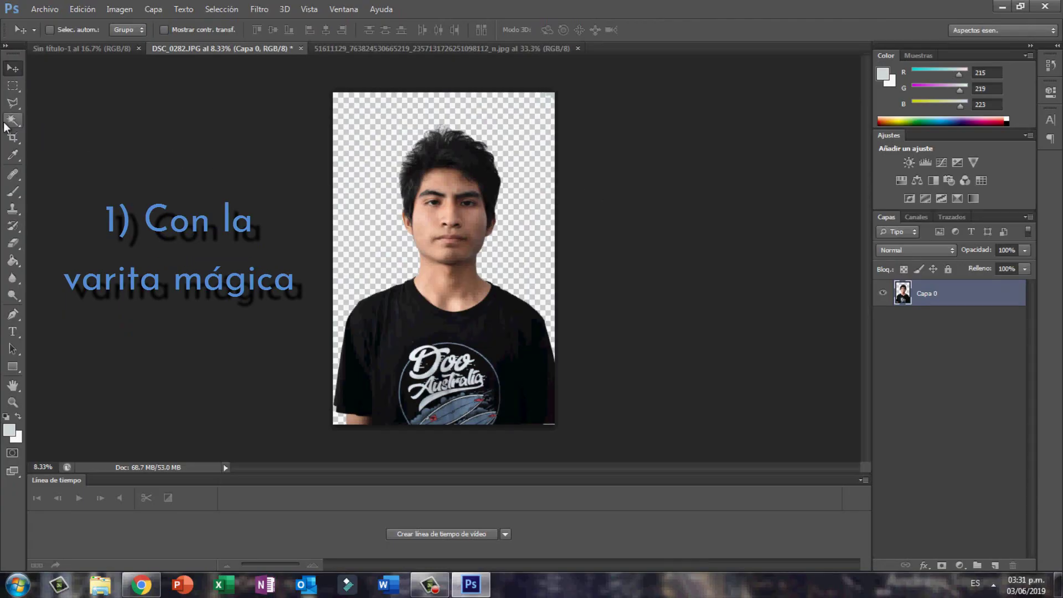
pyautogui.moveTo(13, 120); pyautogui.dragTo(53, 119)
# Step: In 51611129, unlock the layer as Capa 0 and delete the left-edge background
pyautogui.click(420, 49)
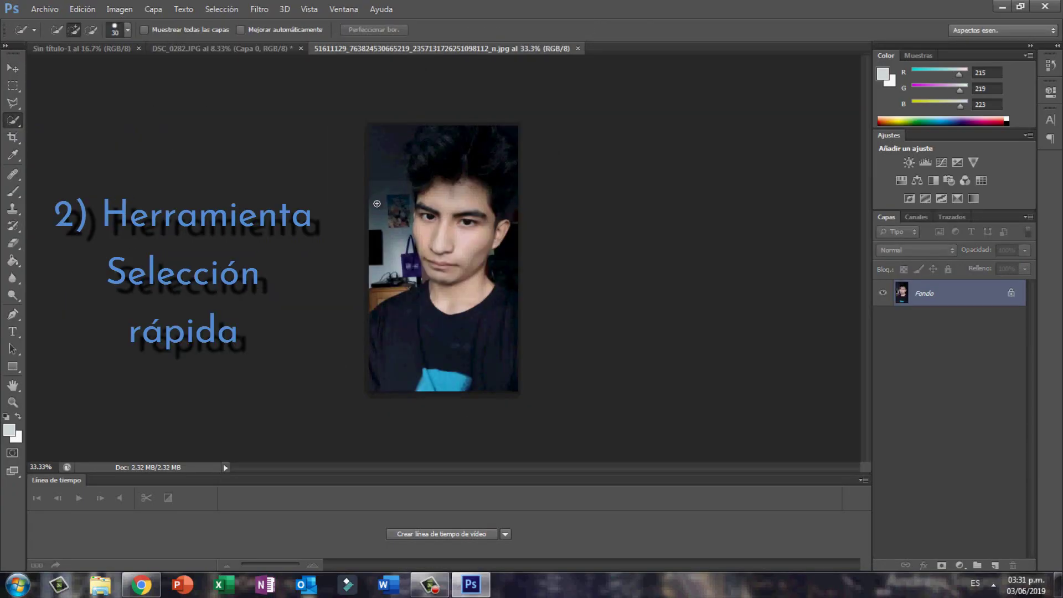
pyautogui.click(376, 204)
pyautogui.moveTo(386, 248); pyautogui.dragTo(396, 280)
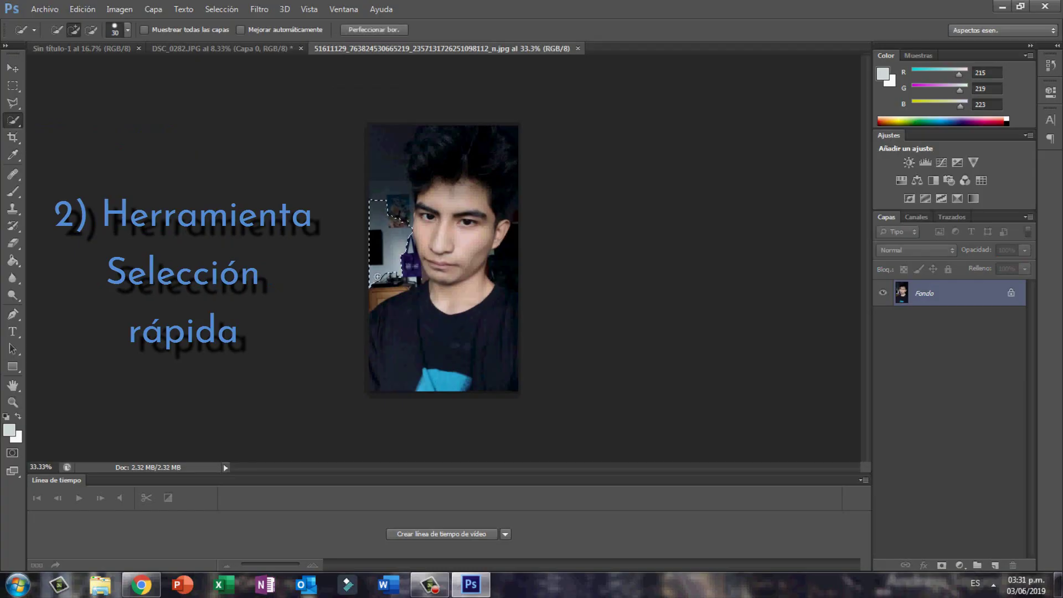
pyautogui.doubleClick(1011, 292)
pyautogui.click(662, 183)
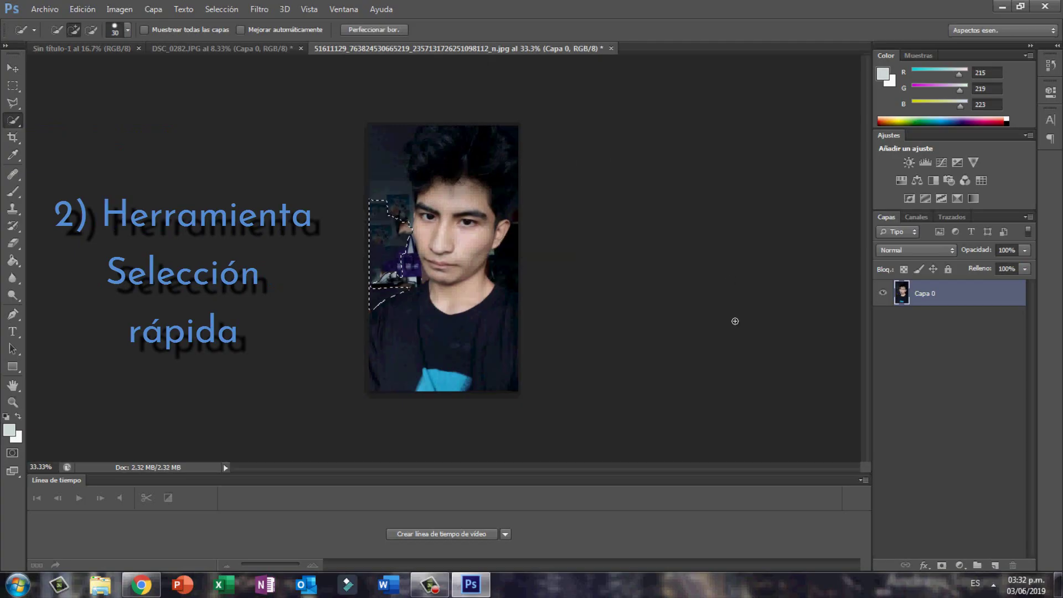
pyautogui.press('Delete')
pyautogui.press('Delete')
pyautogui.hotkey('ctrl', 'd')
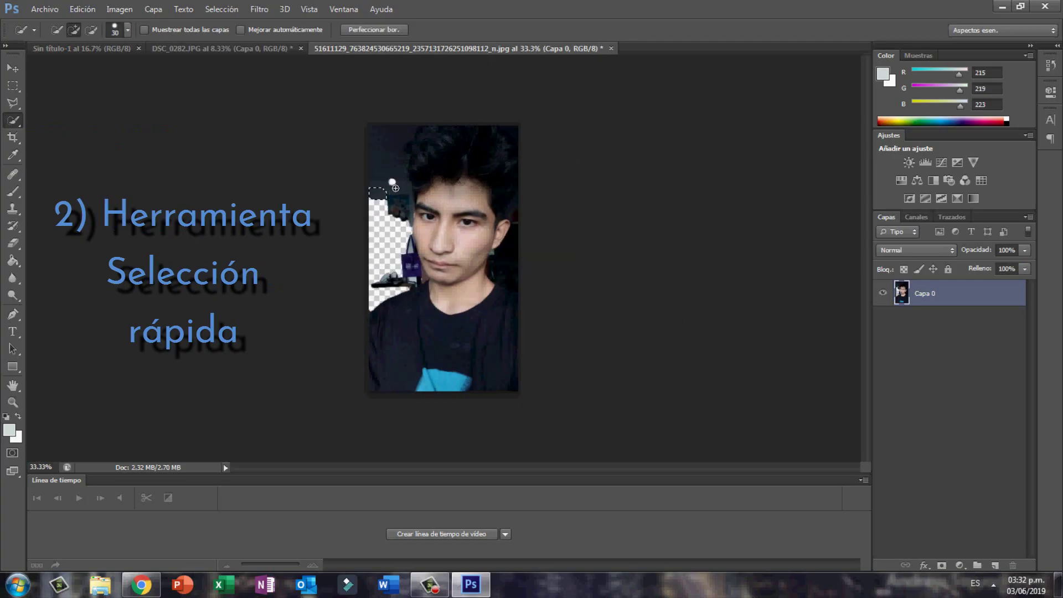
# Step: Delete the top-left background, dark hair piece and leftover dark patches on the left
pyautogui.press('Delete')
pyautogui.moveTo(383, 192)
pyautogui.mouseDown()
pyautogui.moveTo(380, 141)
pyautogui.moveTo(418, 217)
pyautogui.mouseUp()
pyautogui.press('Delete')
pyautogui.press('Delete')
pyautogui.hotkey('ctrl', 'd')
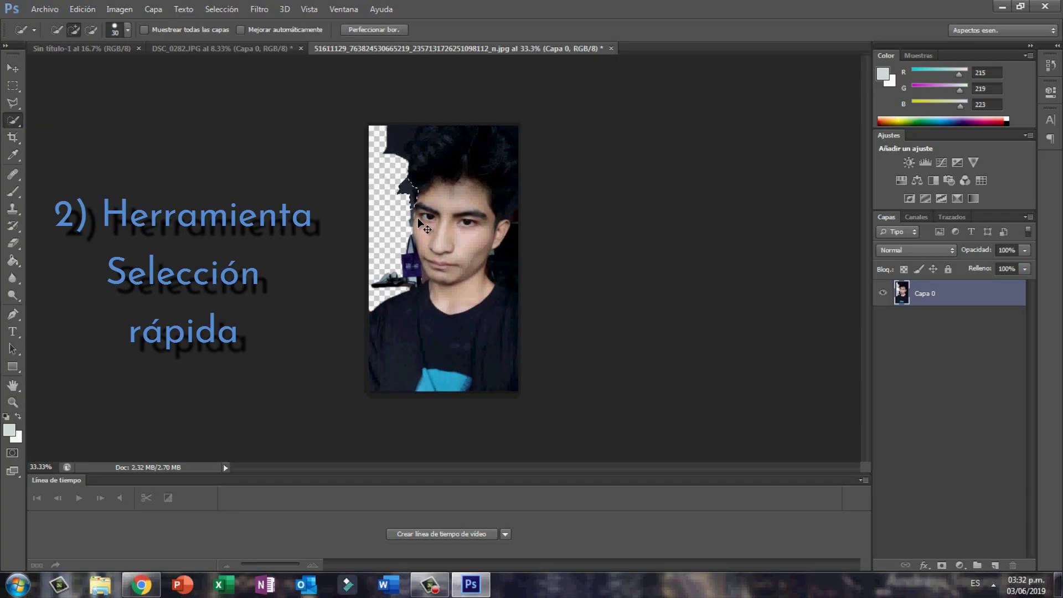
pyautogui.press('Delete')
pyautogui.hotkey('ctrl', 'd')
pyautogui.moveTo(412, 199); pyautogui.dragTo(409, 286)
pyautogui.press('Delete')
pyautogui.hotkey('ctrl', 'd')
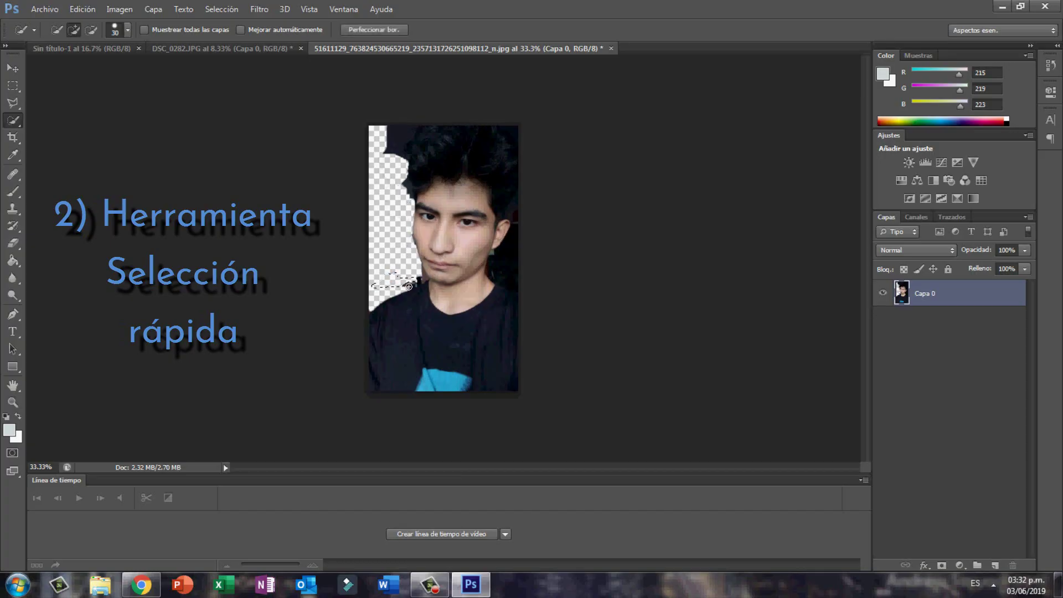
pyautogui.press('Delete')
pyautogui.hotkey('ctrl', 'd')
# Step: Delete the dark background by the right shoulder and the scrap beside the hair
pyautogui.moveTo(500, 275); pyautogui.dragTo(514, 224)
pyautogui.press('Delete')
pyautogui.hotkey('ctrl', 'd')
pyautogui.click(515, 212)
pyautogui.press('Delete')
pyautogui.hotkey('ctrl', 'd')
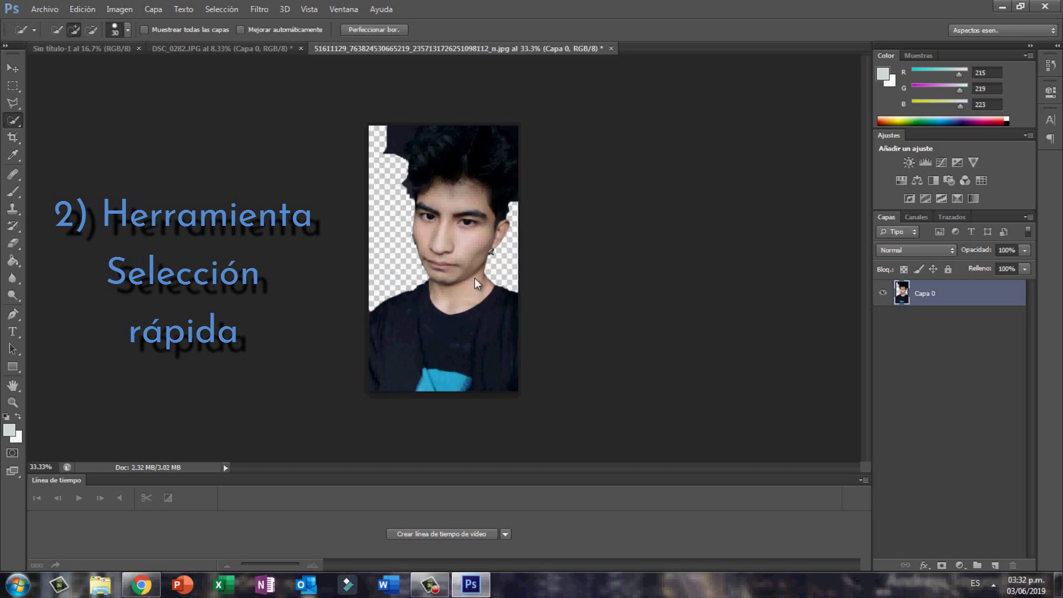
pyautogui.click(386, 145)
# Step: Delete the selected top-left scrap and choose the Eraser tool
pyautogui.press('Delete')
pyautogui.hotkey('ctrl', 'd')
pyautogui.click(13, 242)
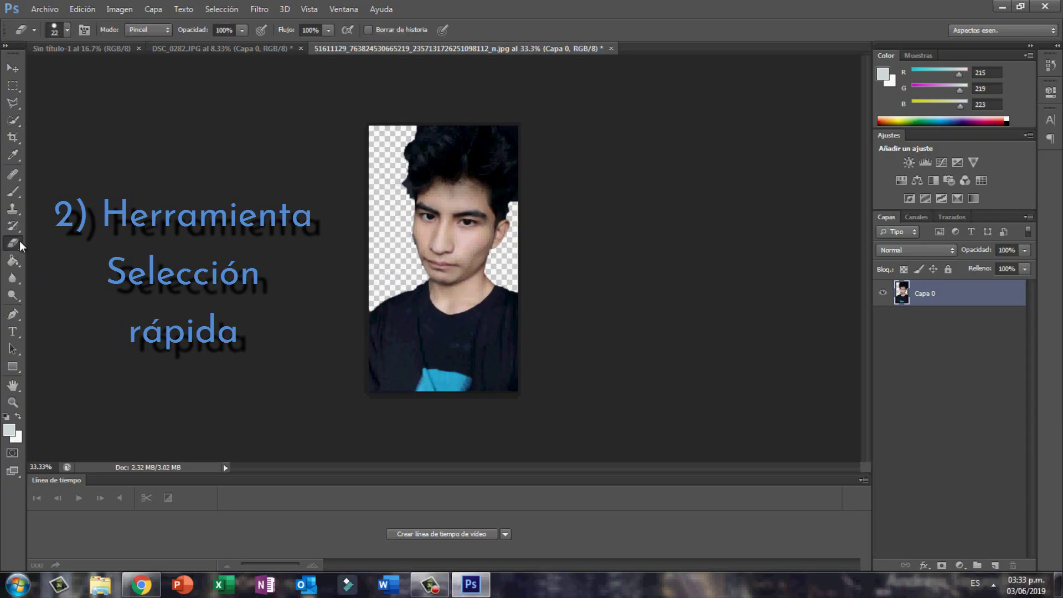
pyautogui.rightClick(14, 244)
pyautogui.click(40, 242)
# Step: Set the eraser brush size to 24 px
pyautogui.click(68, 31)
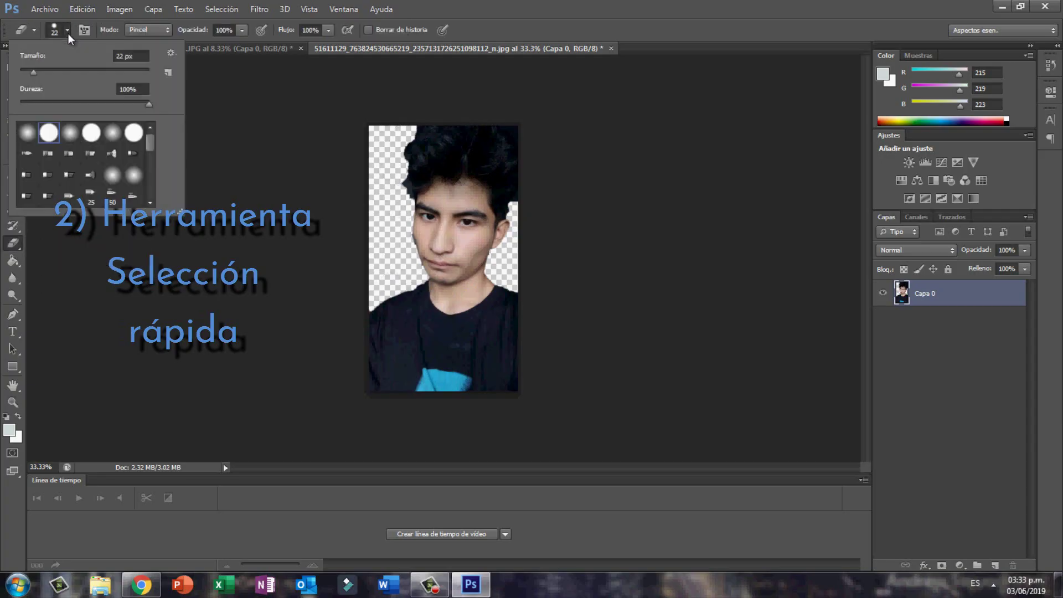
pyautogui.press('Escape')
pyautogui.rightClick(313, 205)
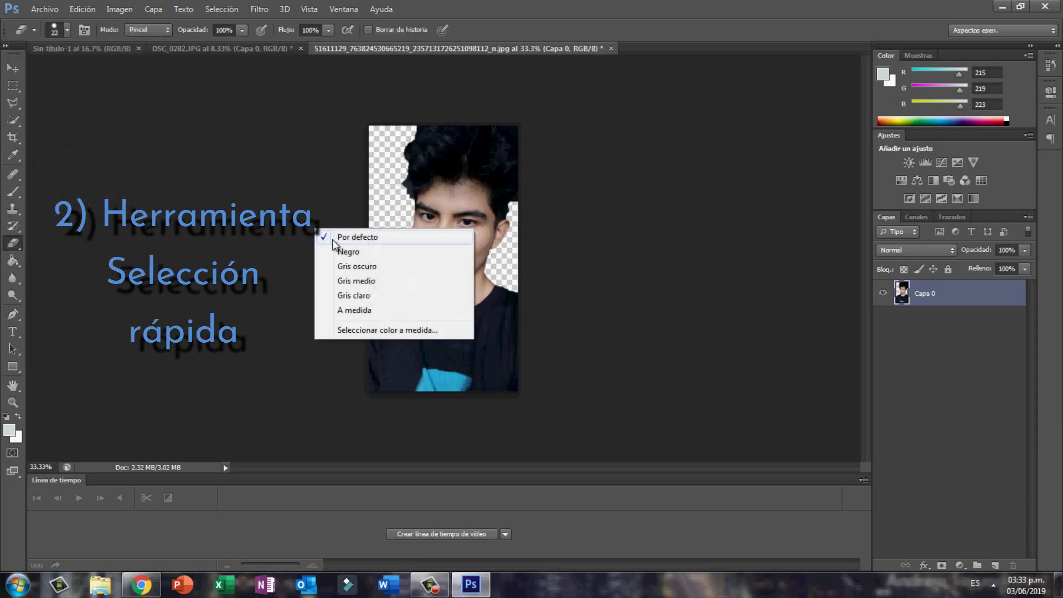
pyautogui.rightClick(391, 190)
pyautogui.moveTo(419, 218); pyautogui.dragTo(424, 219)
pyautogui.press('Tab')
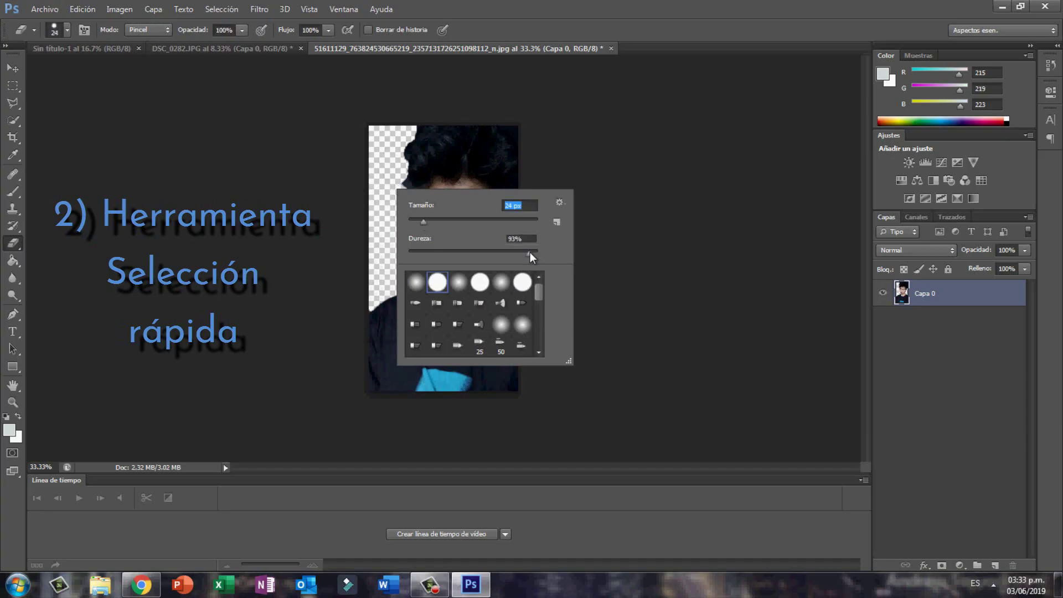
pyautogui.press('Return')
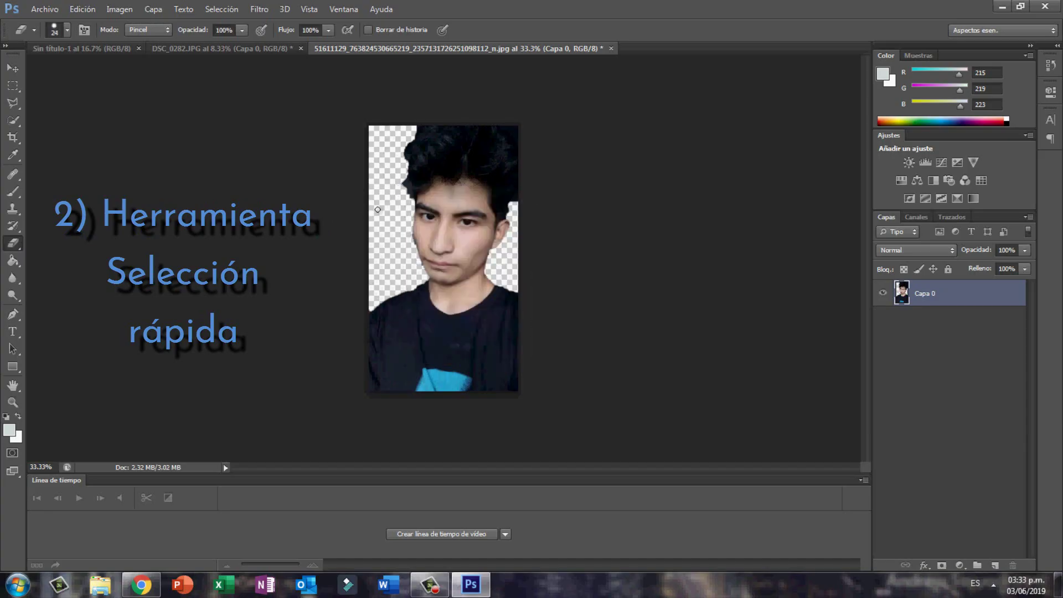
# Step: Erase stray dark hair along the left, right and top-right edges
pyautogui.moveTo(408, 189); pyautogui.dragTo(410, 200)
pyautogui.moveTo(515, 206); pyautogui.dragTo(515, 191)
pyautogui.moveTo(516, 143); pyautogui.dragTo(502, 125)
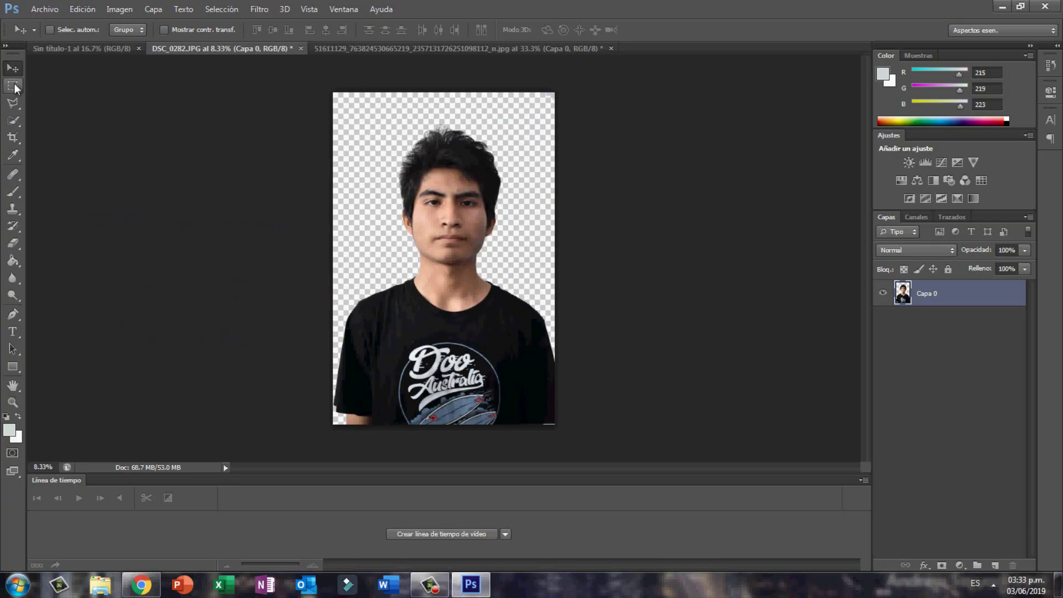
pyautogui.click(14, 85)
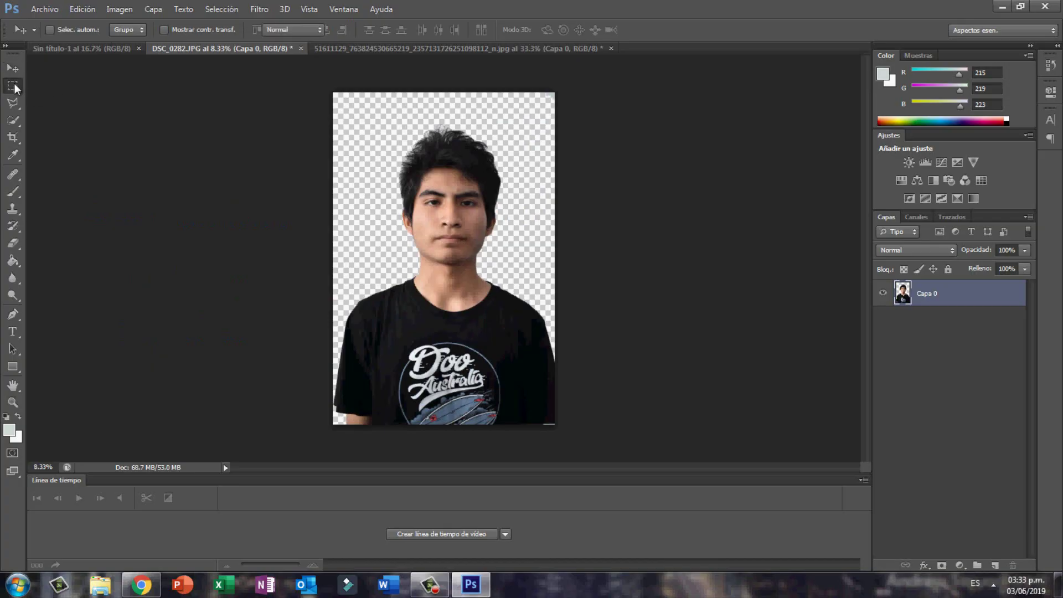
# Step: Select the whole DSC_0282 cutout and drag it into Sin título-1 as Capa 1
pyautogui.moveTo(332, 93); pyautogui.dragTo(654, 431)
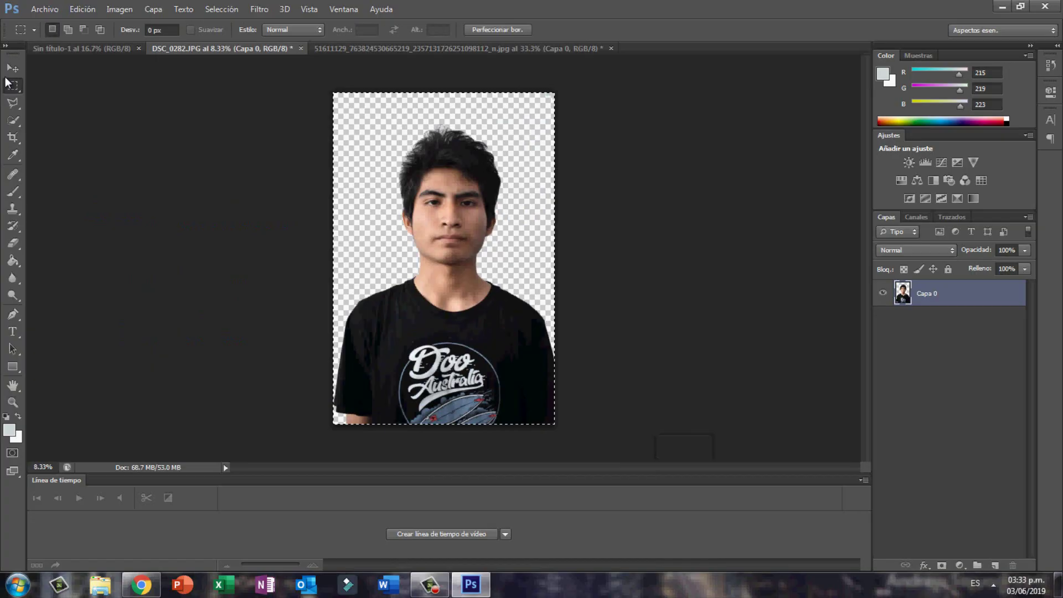
pyautogui.click(13, 68)
pyautogui.moveTo(449, 274)
pyautogui.mouseDown()
pyautogui.moveTo(108, 69)
pyautogui.moveTo(394, 223)
pyautogui.moveTo(468, 304)
pyautogui.mouseUp()
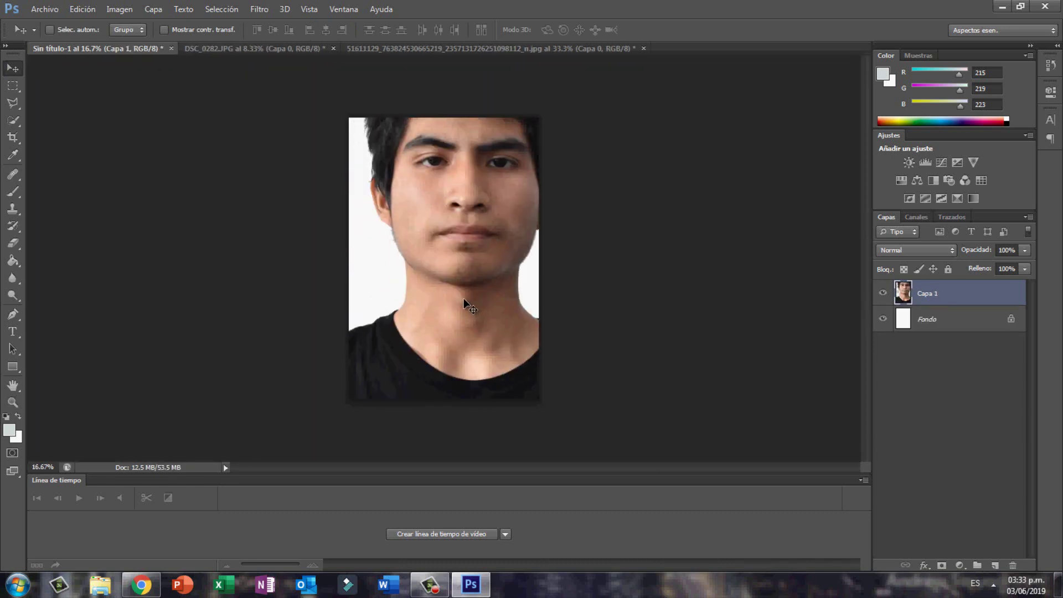
# Step: Free-transform the portrait, trying 90% then 80% scale and moving it
pyautogui.hotkey('ctrl', 't')
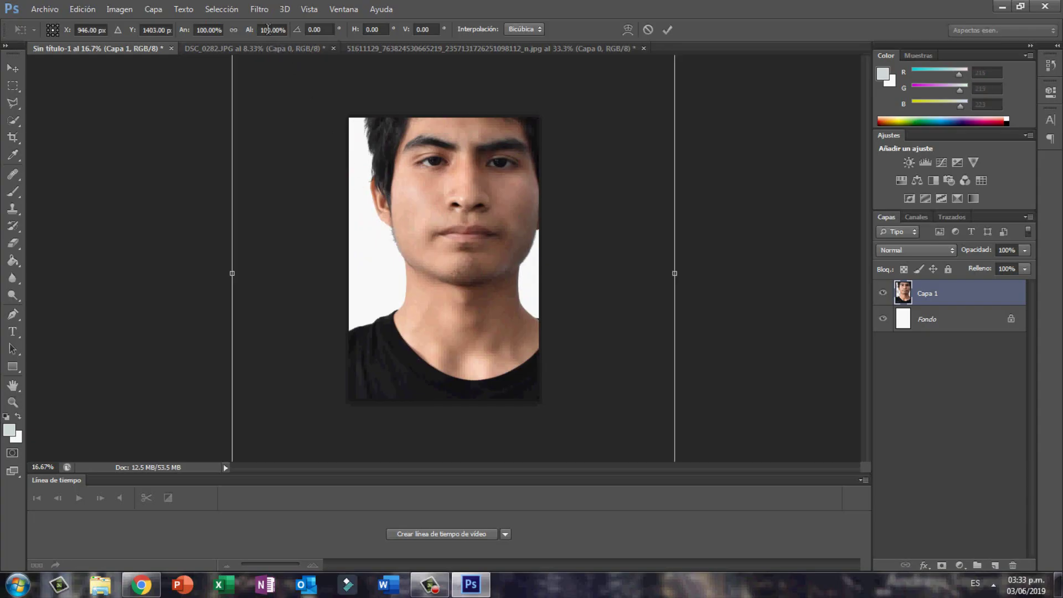
pyautogui.moveTo(269, 30); pyautogui.dragTo(260, 30)
pyautogui.write('9')
pyautogui.press('Return')
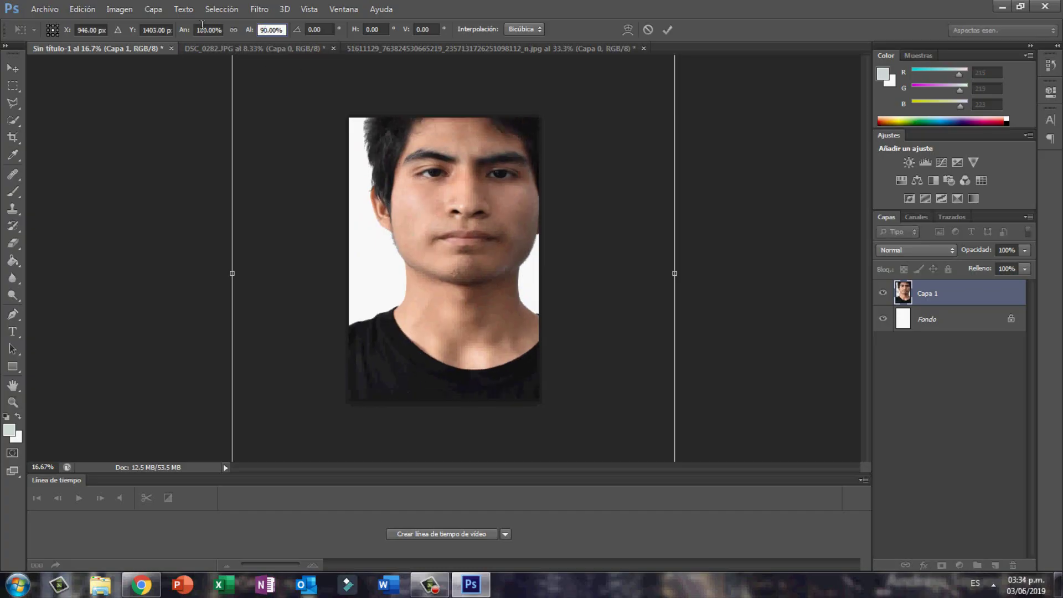
pyautogui.moveTo(206, 29); pyautogui.dragTo(197, 30)
pyautogui.write('9')
pyautogui.press('Return')
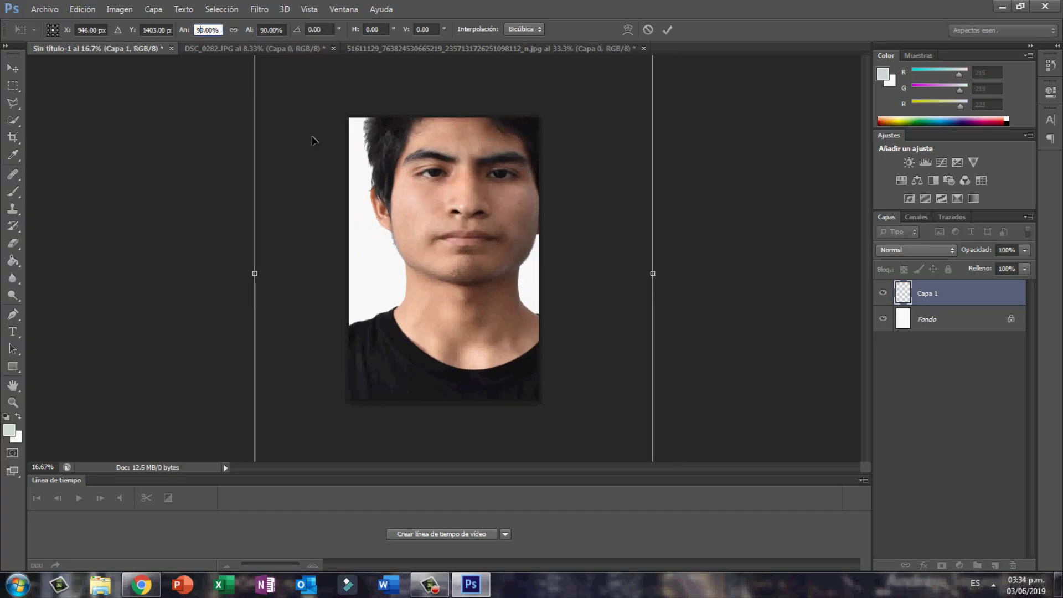
pyautogui.moveTo(272, 30); pyautogui.dragTo(262, 29)
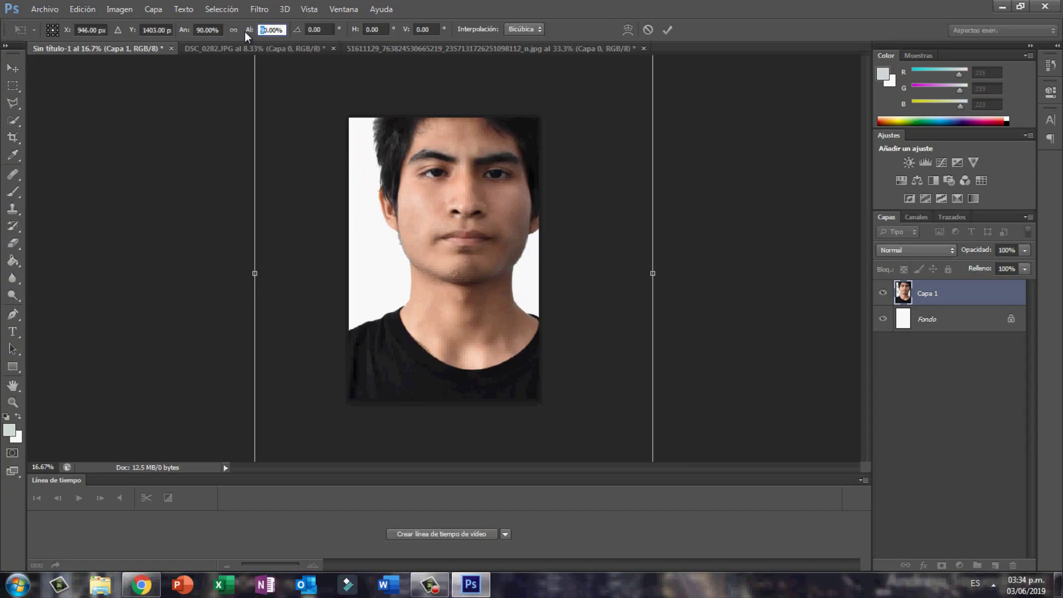
pyautogui.click(233, 29)
pyautogui.write('8')
pyautogui.press('Return')
pyautogui.moveTo(464, 283); pyautogui.dragTo(445, 326)
# Step: Scale the portrait to 65% width and height and position it on the canvas
pyautogui.click(252, 31)
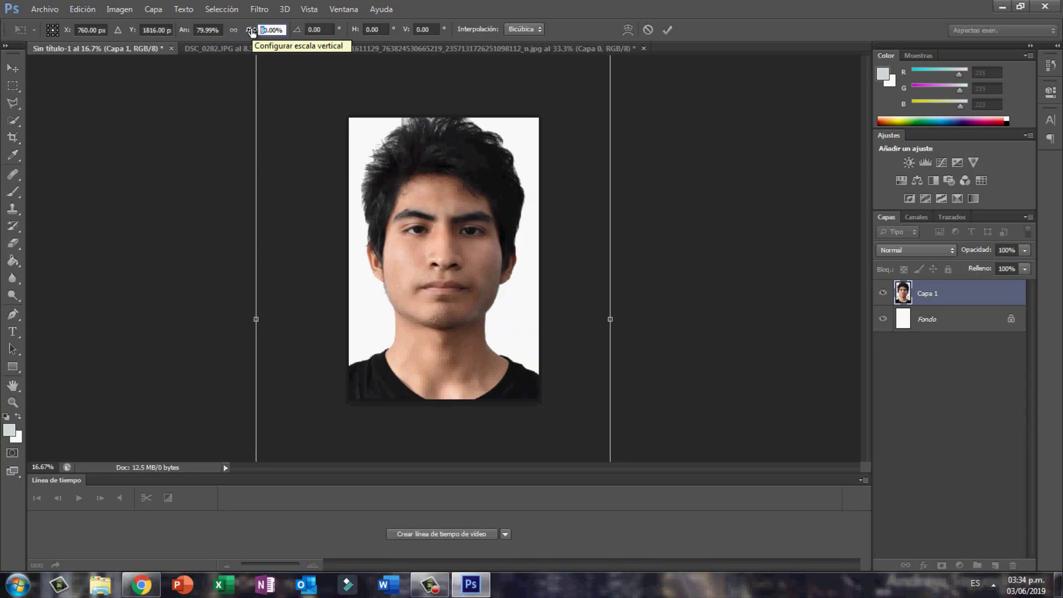
pyautogui.write('65')
pyautogui.press('Return')
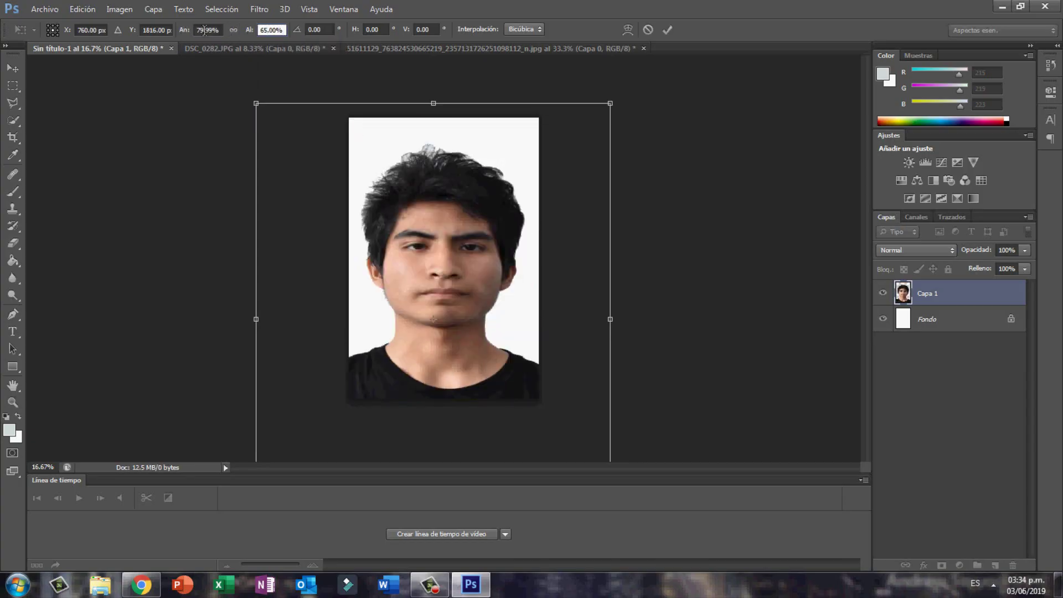
pyautogui.click(204, 30)
pyautogui.write('65')
pyautogui.press('Return')
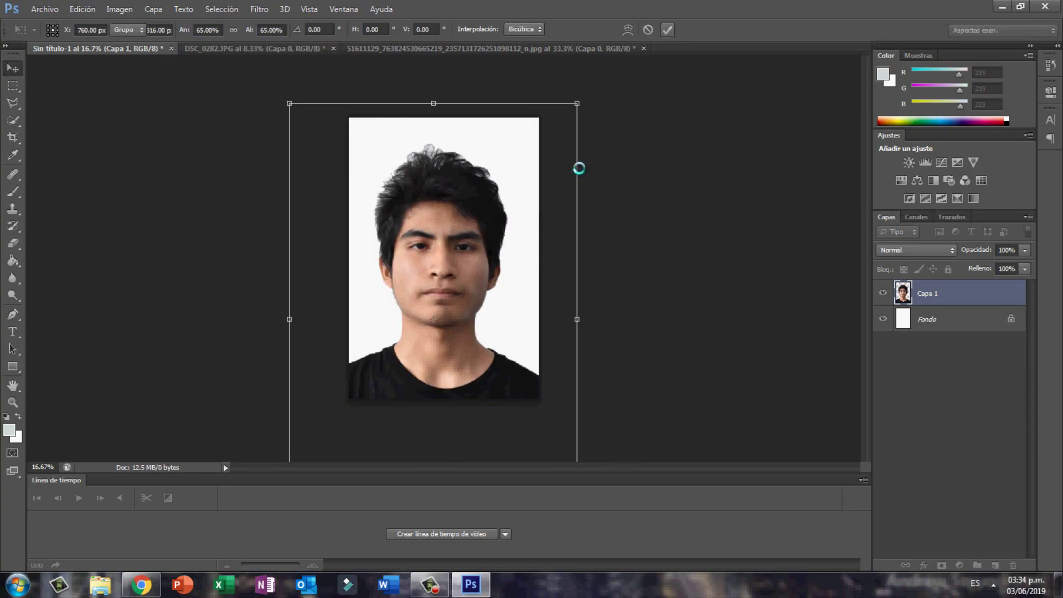
pyautogui.moveTo(483, 272); pyautogui.dragTo(488, 251)
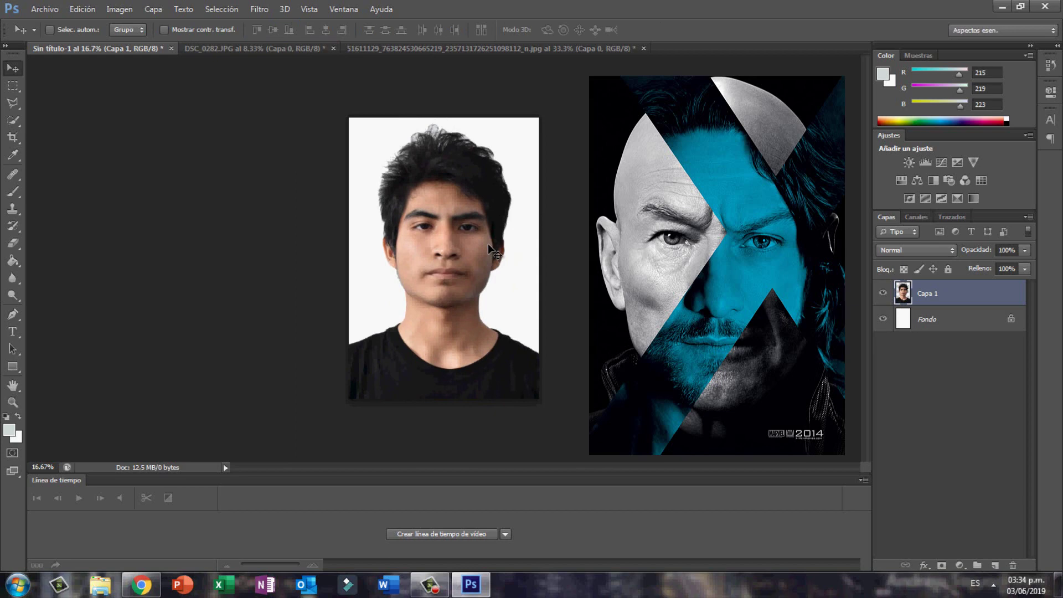
# Step: Desaturate the Capa 1 portrait via Imagen > Ajustes > Desaturar
pyautogui.click(125, 12)
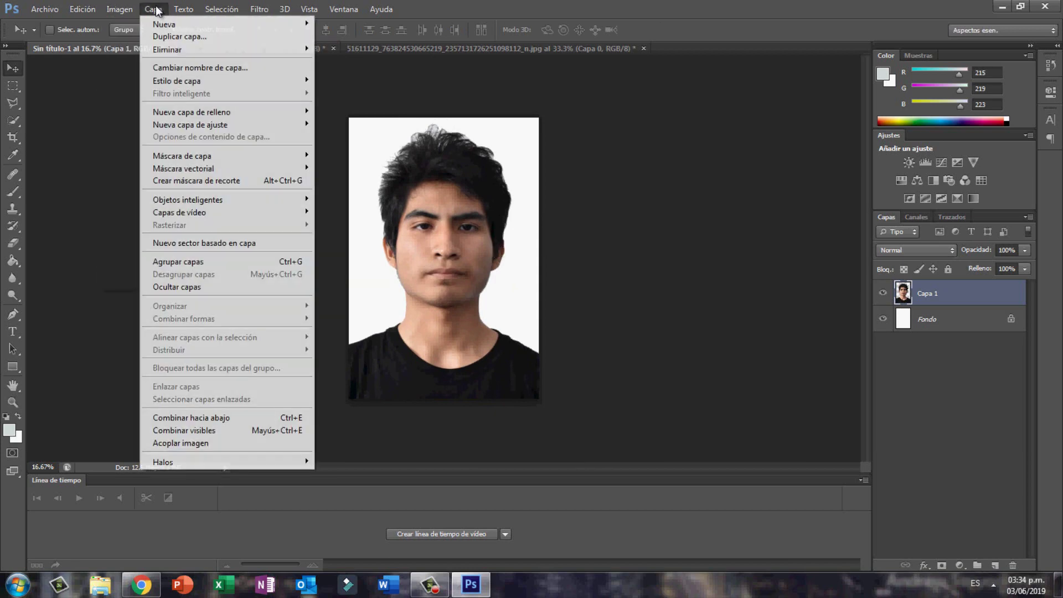
pyautogui.moveTo(127, 42)
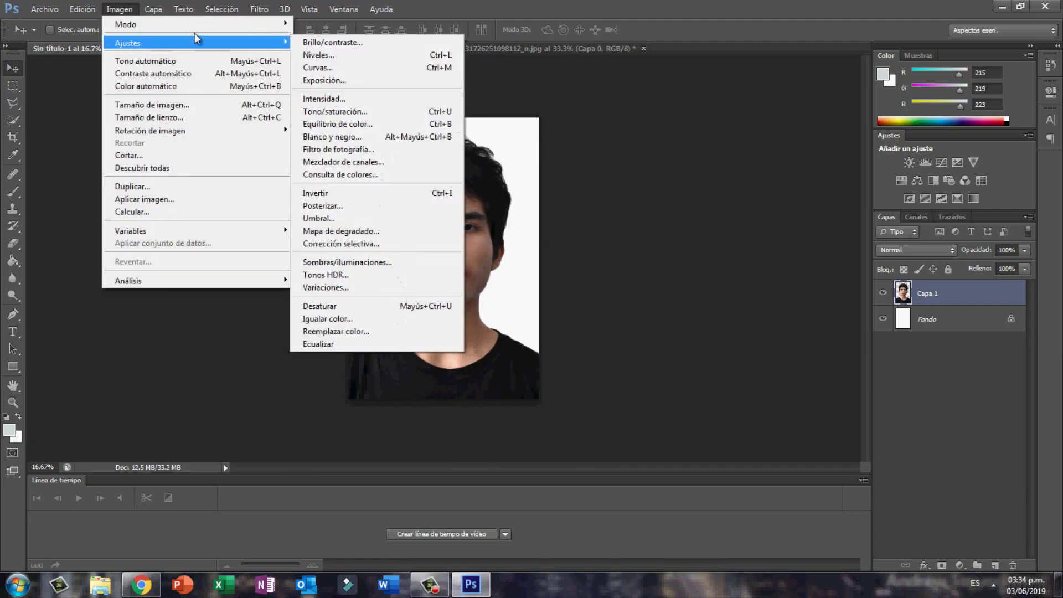
pyautogui.click(395, 312)
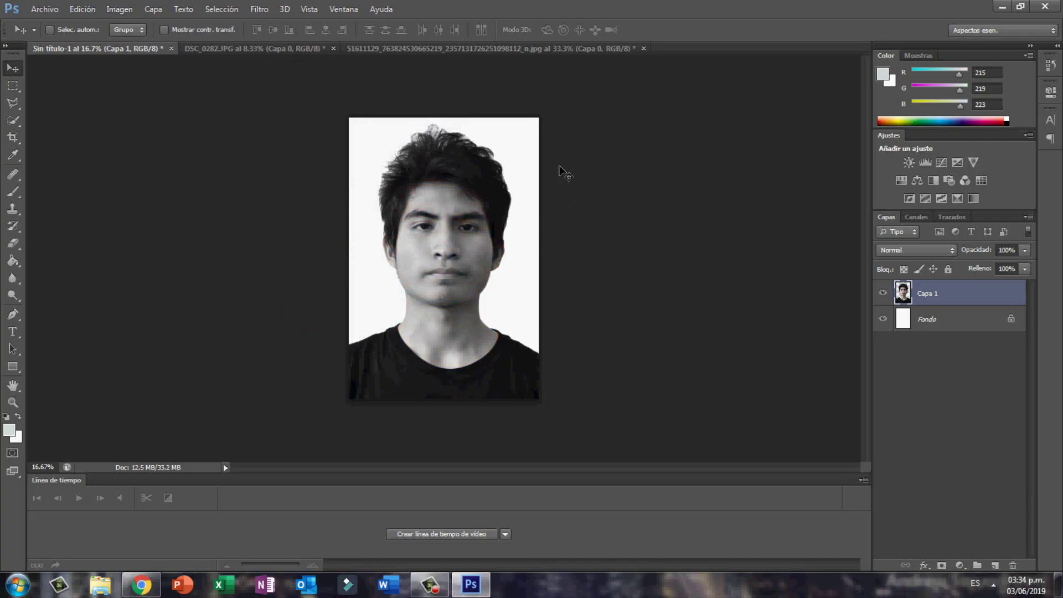
# Step: Bring the selfie cutout into Sin título-1, desaturate it and move it up-left
pyautogui.click(570, 49)
pyautogui.press('m')
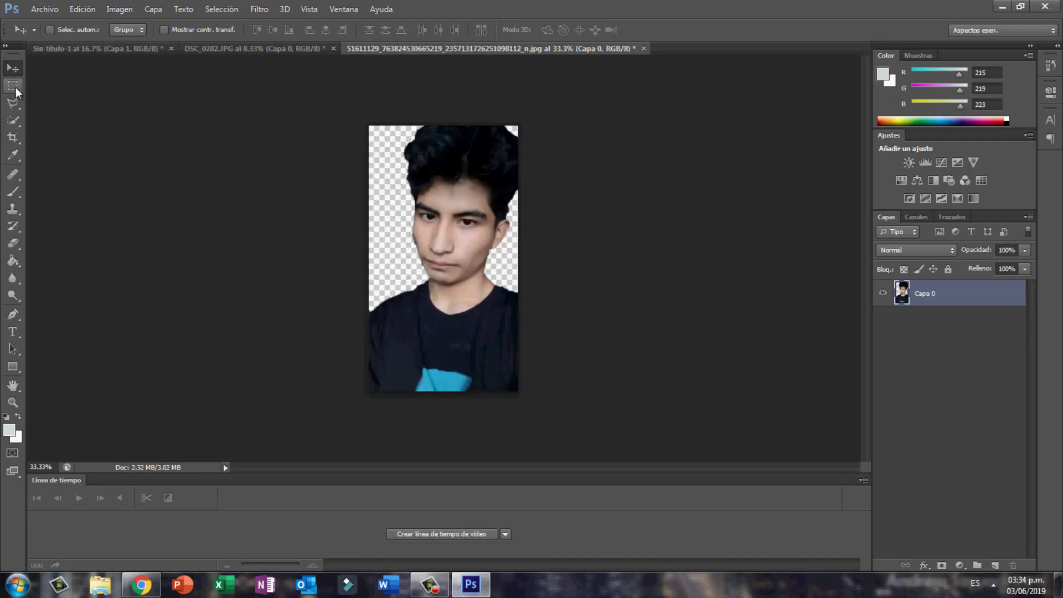
pyautogui.press('v')
pyautogui.moveTo(442, 255)
pyautogui.mouseDown()
pyautogui.moveTo(450, 247)
pyautogui.moveTo(487, 300)
pyautogui.mouseUp()
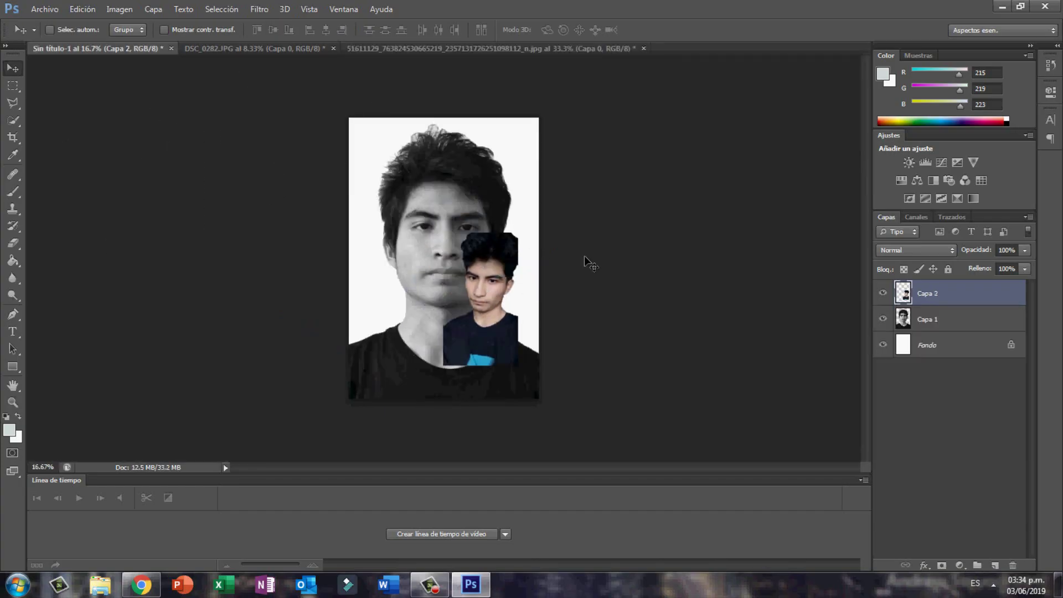
pyautogui.click(129, 12)
pyautogui.moveTo(128, 42)
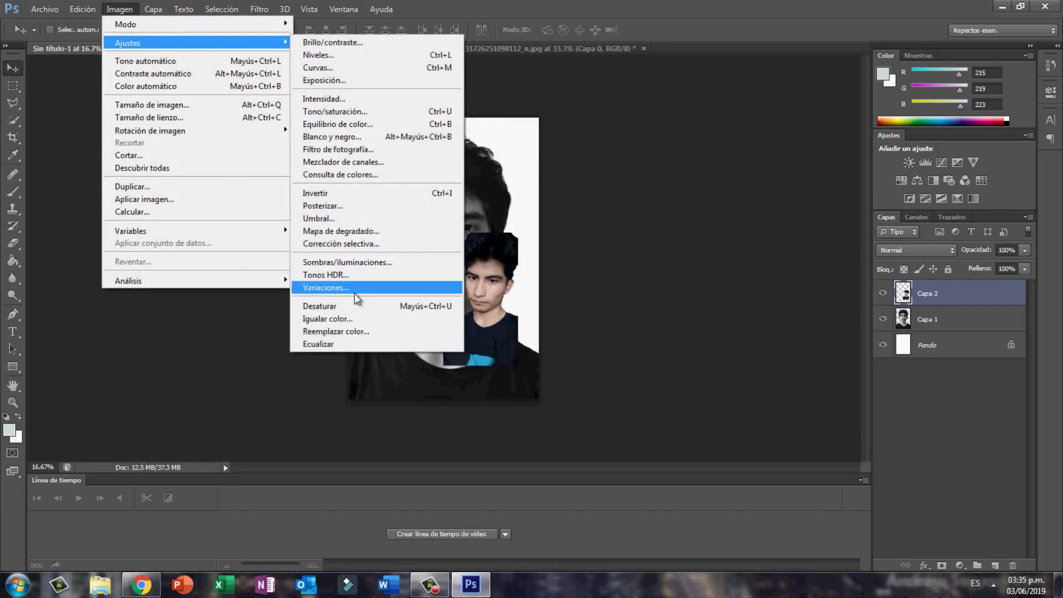
pyautogui.click(355, 307)
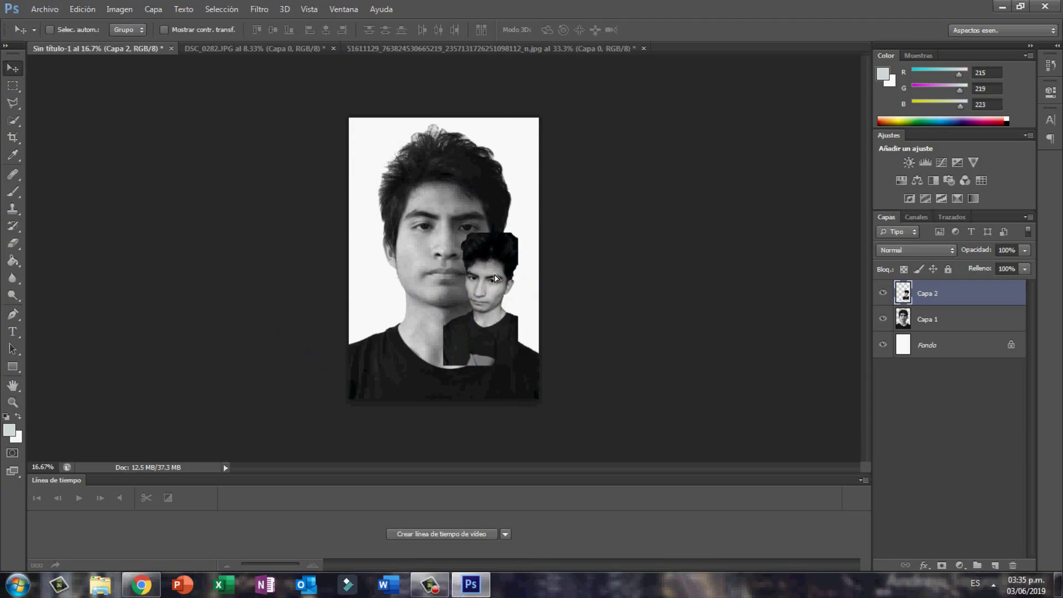
pyautogui.moveTo(496, 279); pyautogui.dragTo(489, 234)
# Step: Free-transform the selfie, trying 160% then 170% scale
pyautogui.hotkey('ctrl', 't')
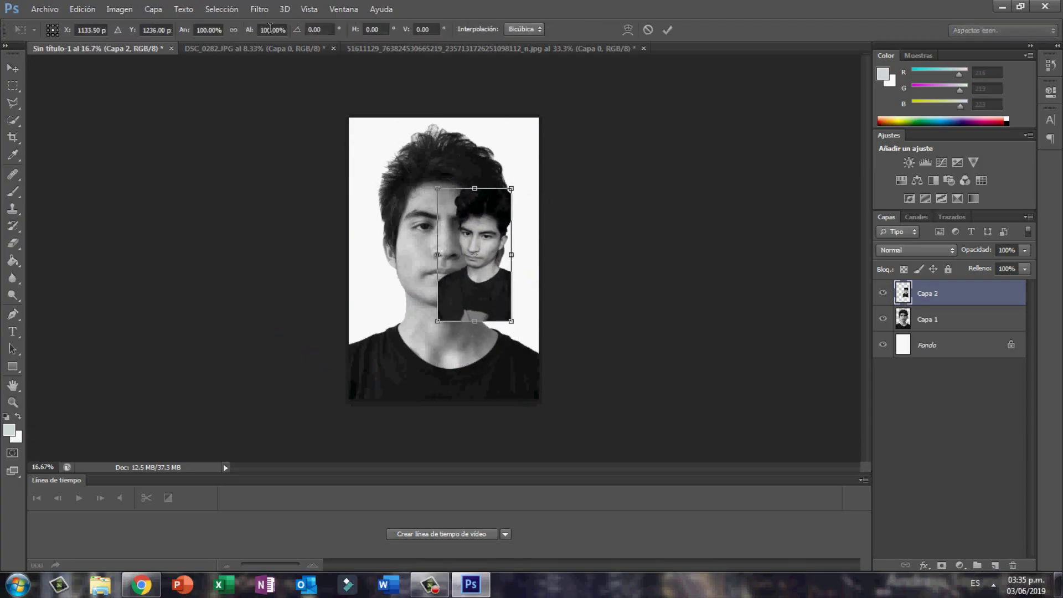
pyautogui.click(265, 29)
pyautogui.write('160')
pyautogui.press('Return')
pyautogui.click(205, 29)
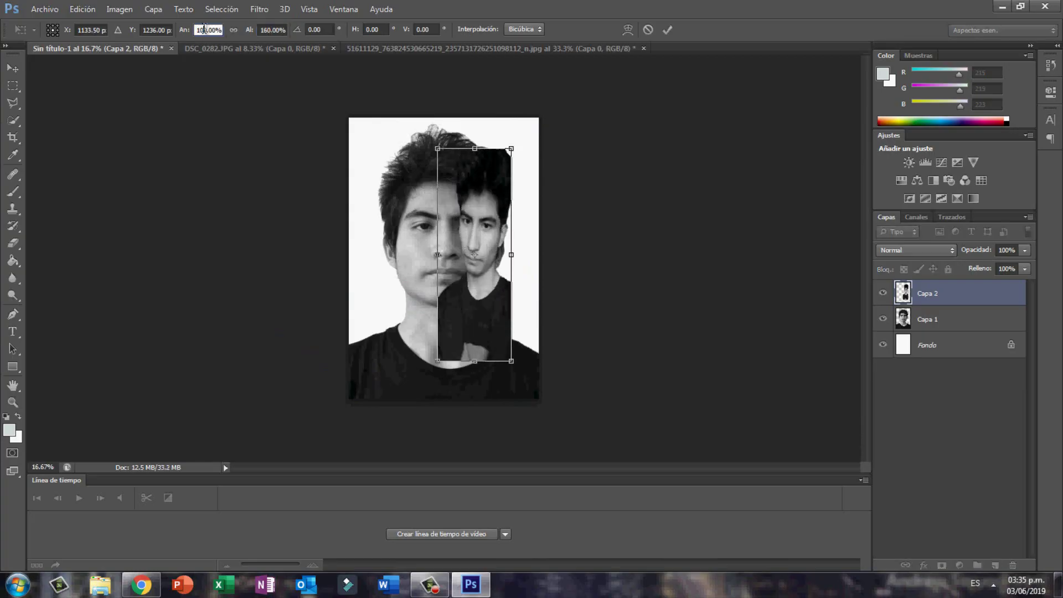
pyautogui.write('160')
pyautogui.press('Return')
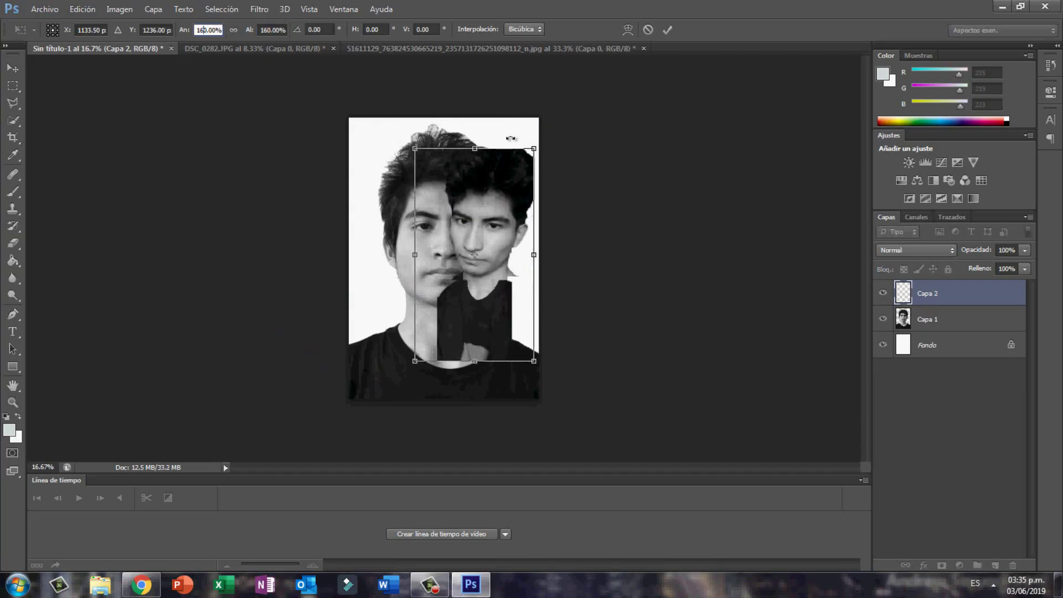
pyautogui.press('Tab')
pyautogui.write('170')
pyautogui.press('Return')
pyautogui.click(208, 30)
pyautogui.write('170')
pyautogui.press('Return')
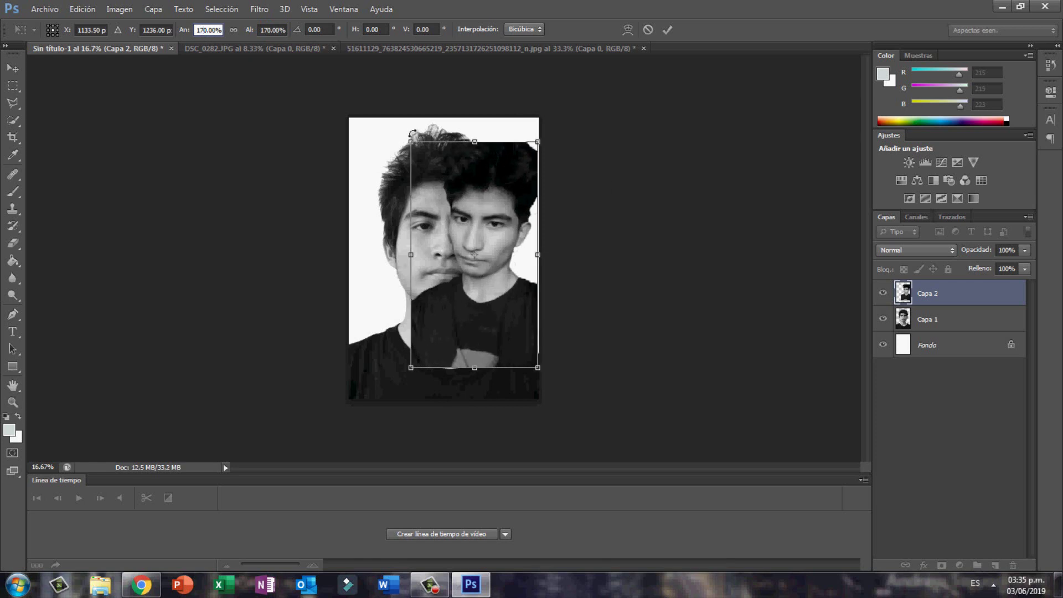
# Step: Scale the selfie to 230% and place it over the first face
pyautogui.press('Tab')
pyautogui.write('230')
pyautogui.press('Return')
pyautogui.click(209, 30)
pyautogui.write('230')
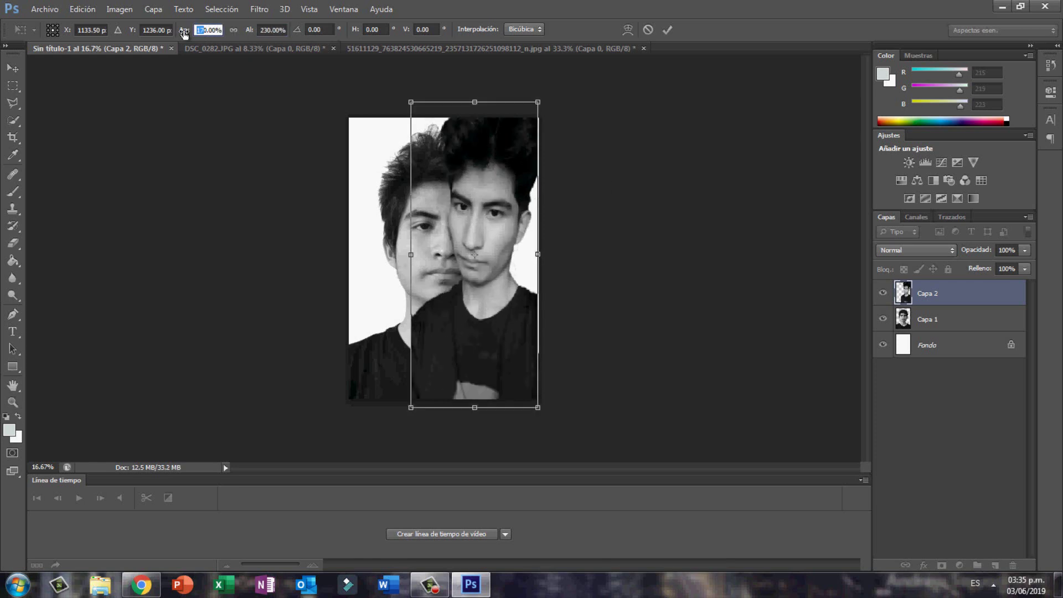
pyautogui.press('Return')
pyautogui.moveTo(515, 184)
pyautogui.mouseDown()
pyautogui.moveTo(481, 220)
pyautogui.moveTo(468, 219)
pyautogui.mouseUp()
pyautogui.click(667, 29)
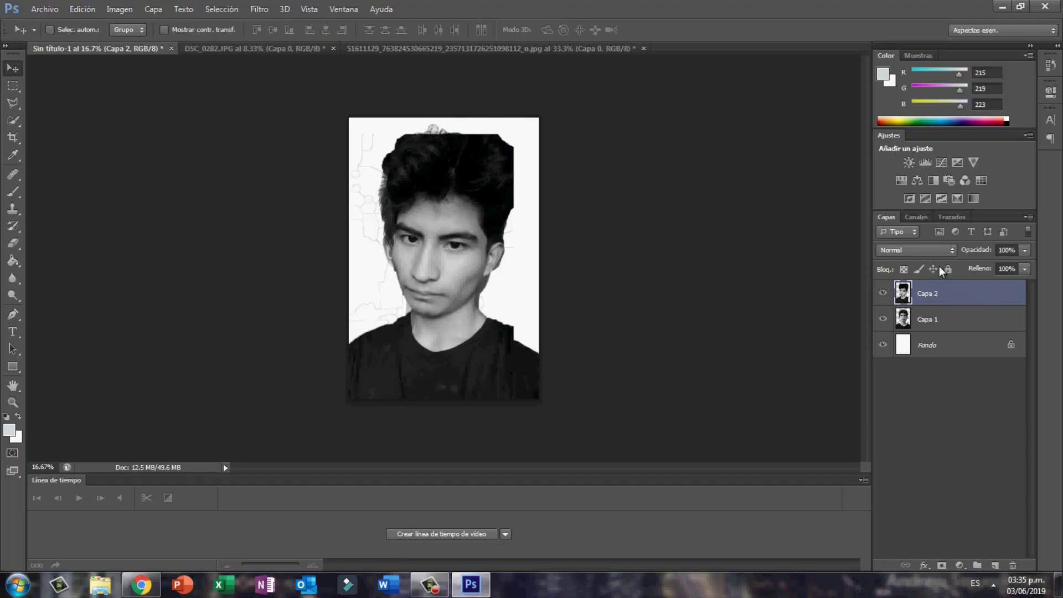
# Step: Fade Capa 2 to 49% opacity, align it, and rotate it about 7° counterclockwise
pyautogui.click(1020, 252)
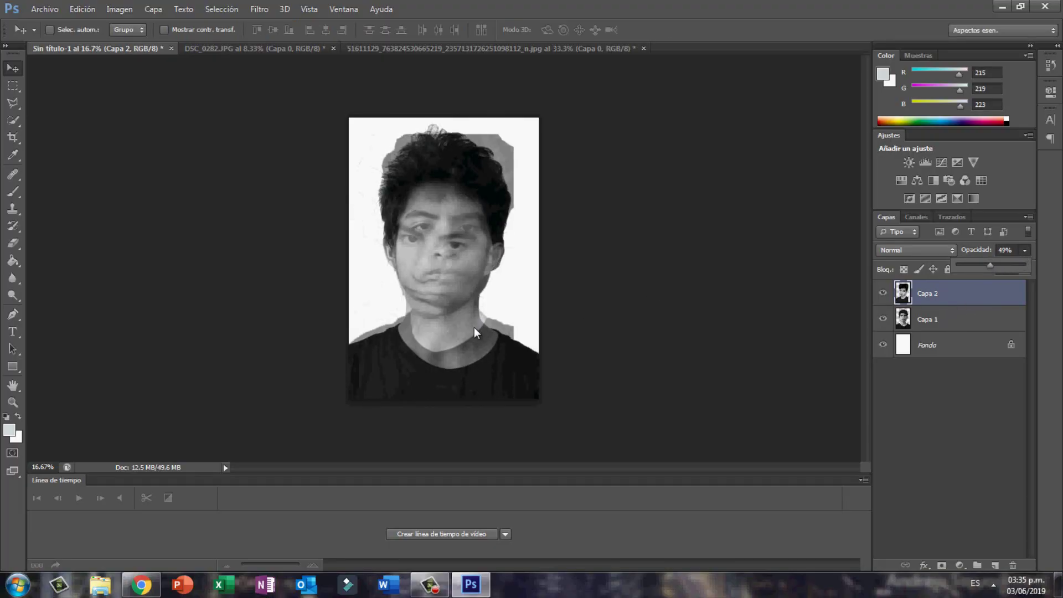
pyautogui.moveTo(473, 328)
pyautogui.mouseDown()
pyautogui.moveTo(503, 321)
pyautogui.moveTo(511, 335)
pyautogui.mouseUp()
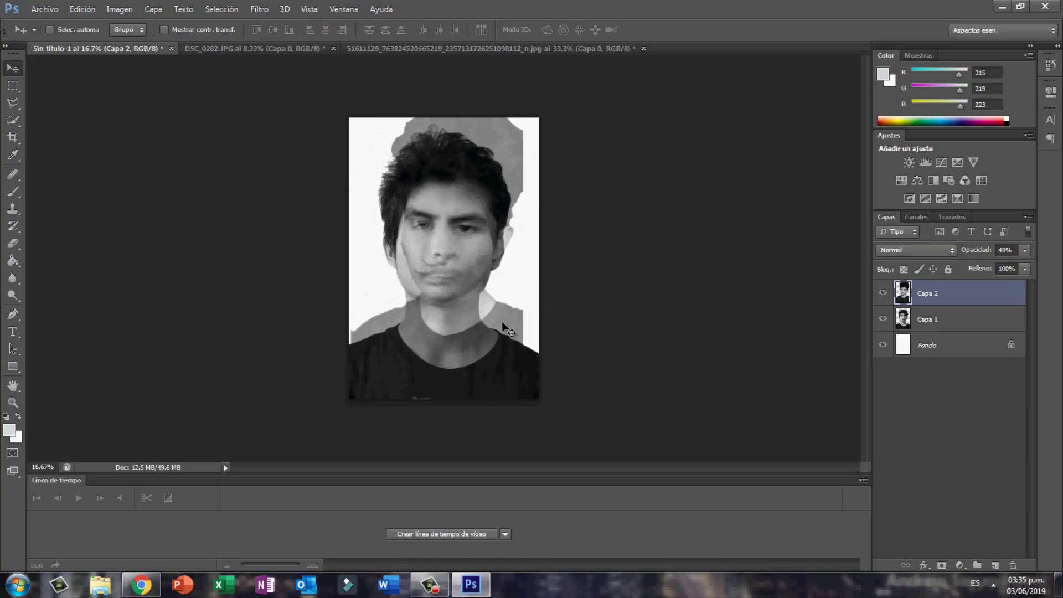
pyautogui.hotkey('ctrl', 't')
pyautogui.moveTo(549, 101); pyautogui.dragTo(523, 94)
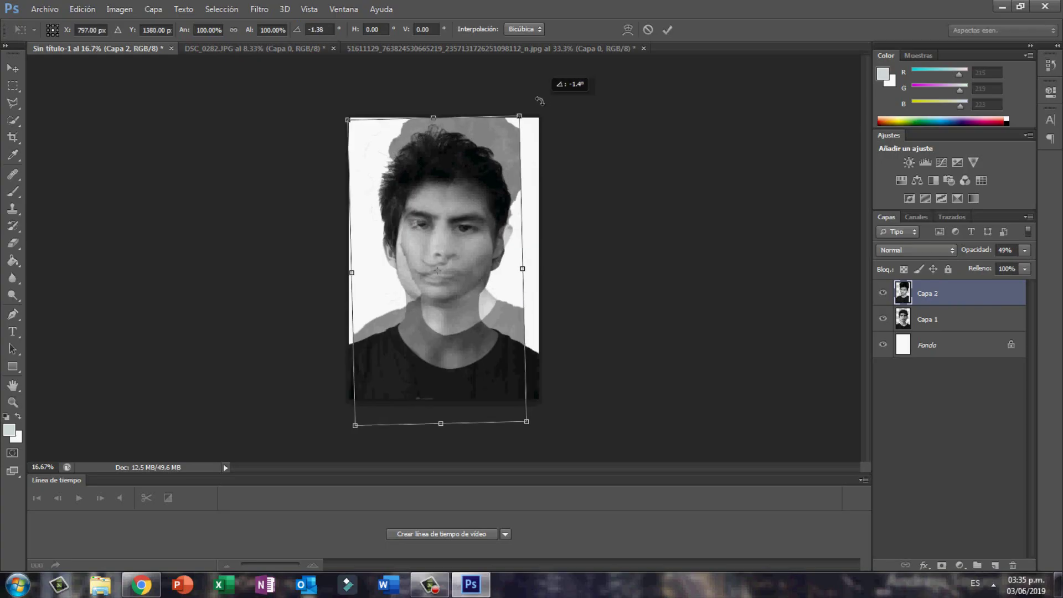
pyautogui.moveTo(475, 204); pyautogui.dragTo(483, 205)
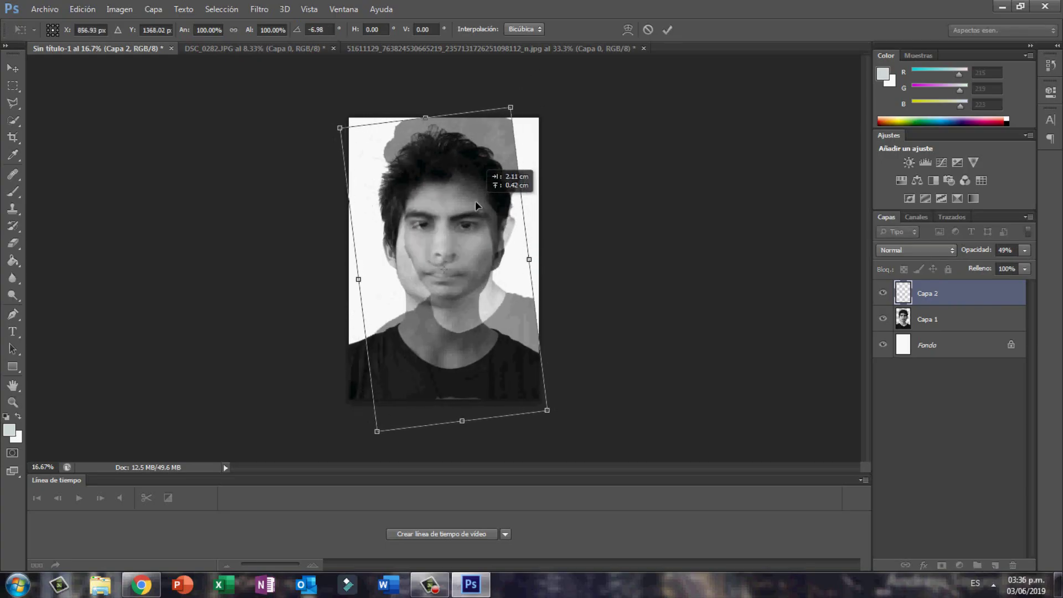
pyautogui.press('Return')
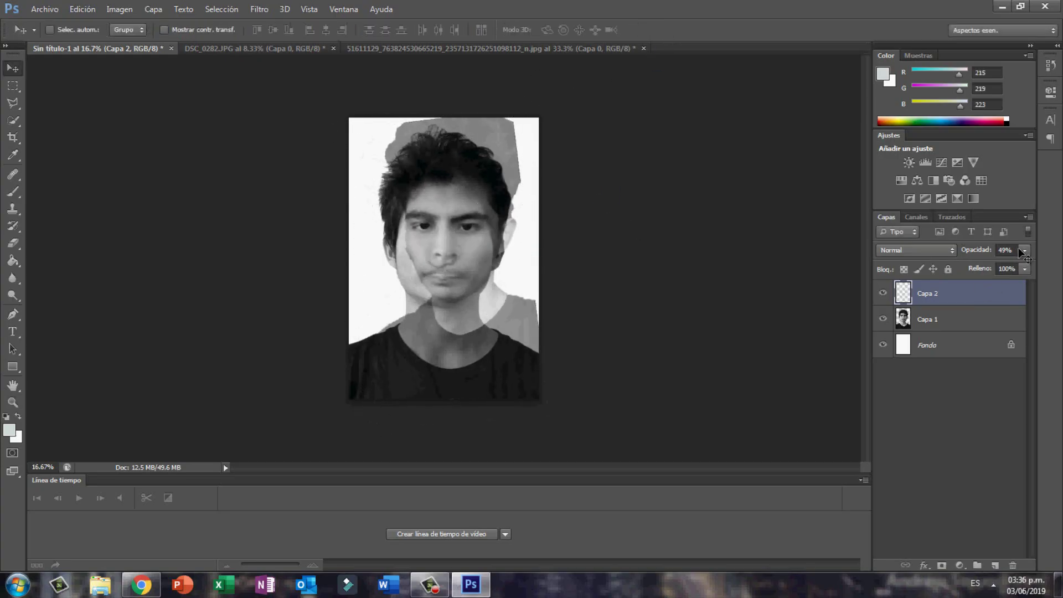
# Step: Restore the second face to full opacity and add an 'X' text layer on the canvas
pyautogui.press('0')
pyautogui.click(12, 331)
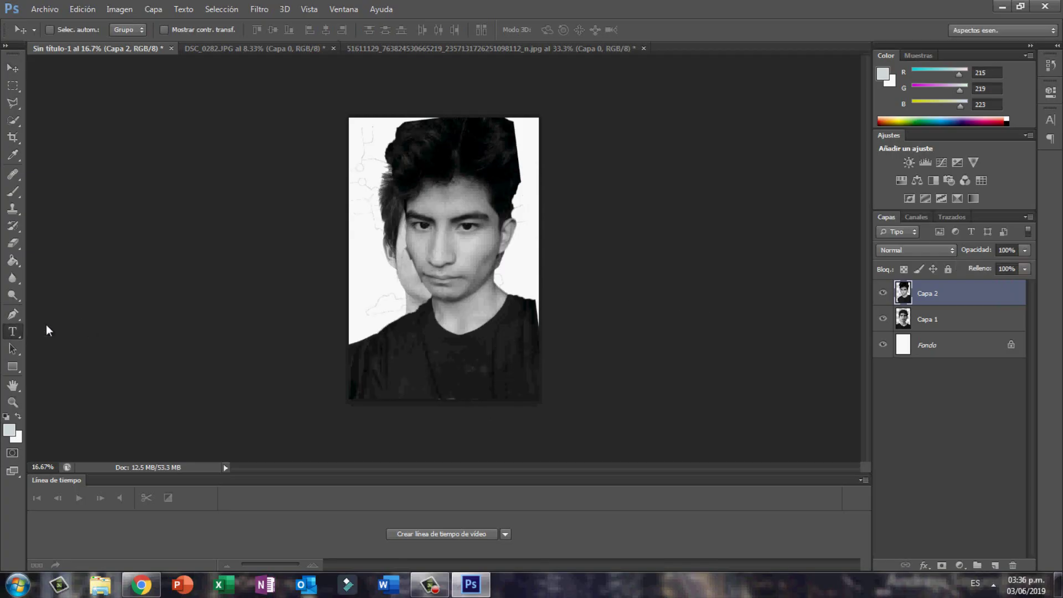
pyautogui.click(344, 289)
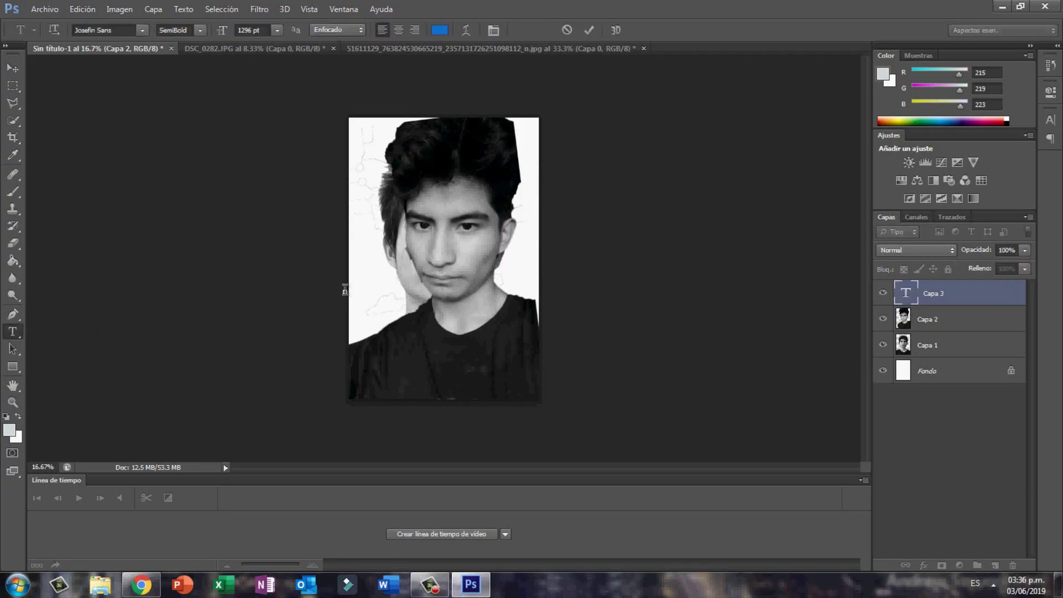
pyautogui.write('X')
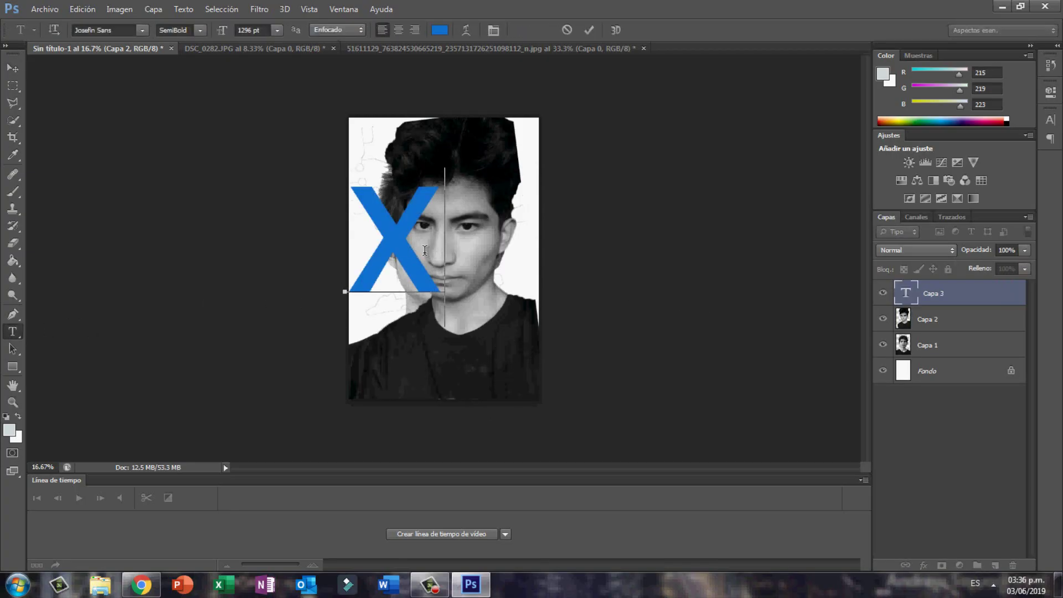
# Step: Colour the X letter cyan (#25b7dc)
pyautogui.doubleClick(367, 212)
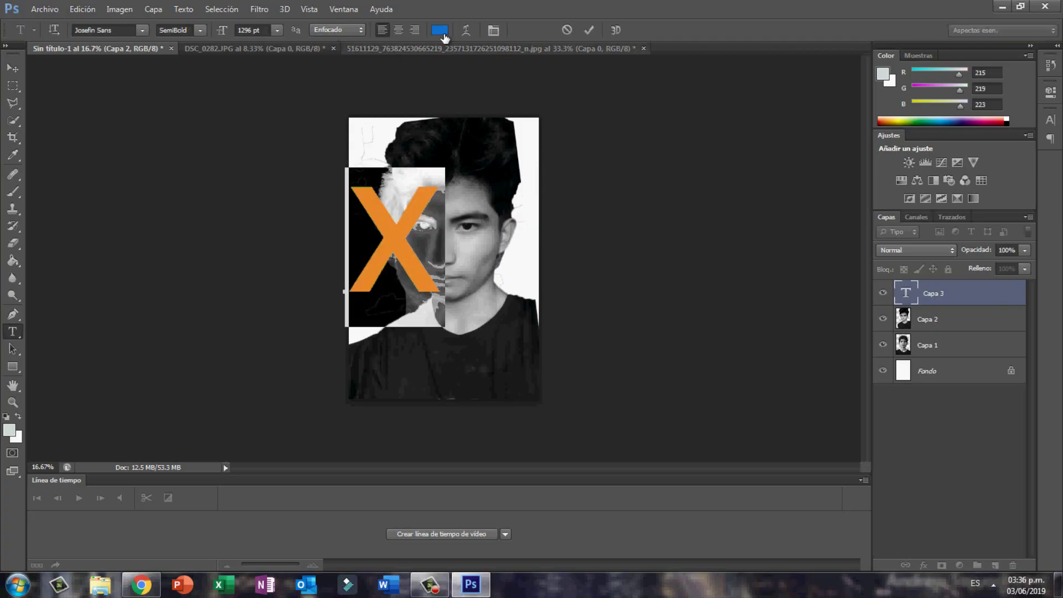
pyautogui.click(444, 36)
pyautogui.click(506, 174)
pyautogui.click(526, 208)
pyautogui.click(506, 166)
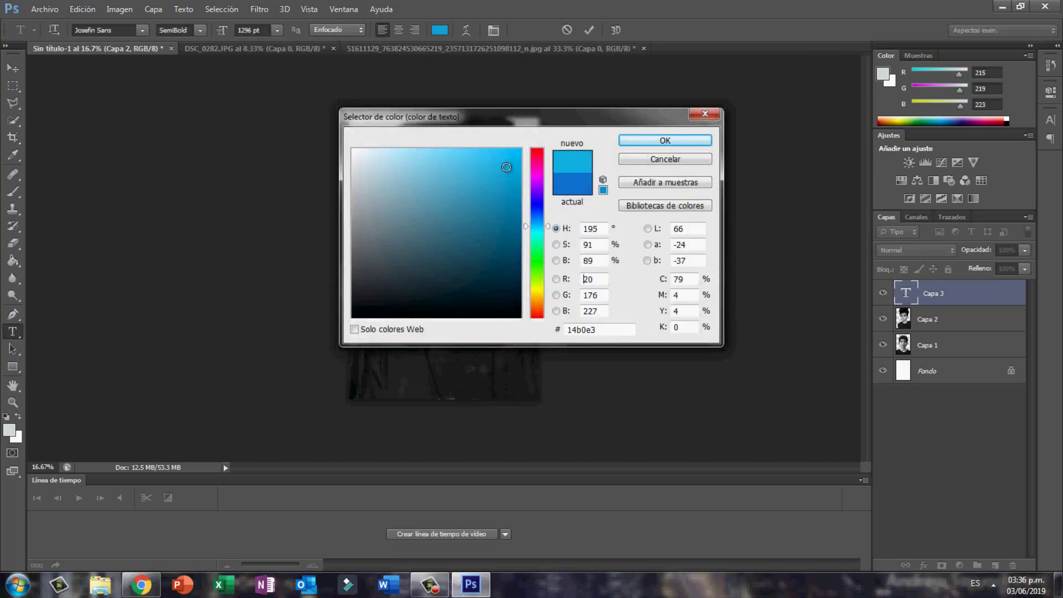
pyautogui.moveTo(506, 166); pyautogui.dragTo(492, 172)
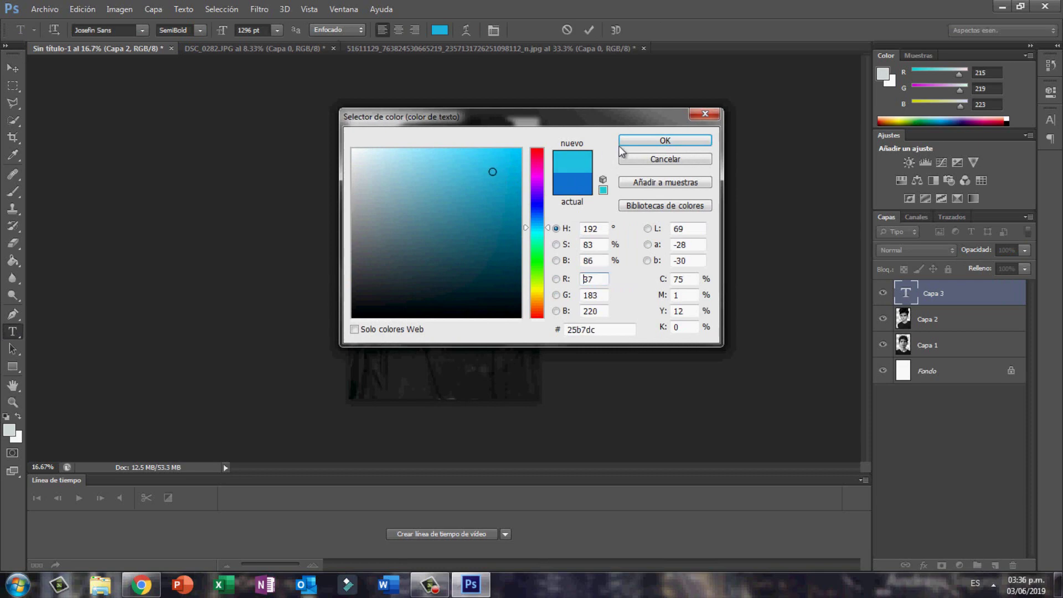
pyautogui.click(665, 140)
# Step: Commit the X, move it up, and start enlarging it from a corner with Free Transform
pyautogui.hotkey('ctrl', 'Return')
pyautogui.press('v')
pyautogui.moveTo(423, 260); pyautogui.dragTo(436, 188)
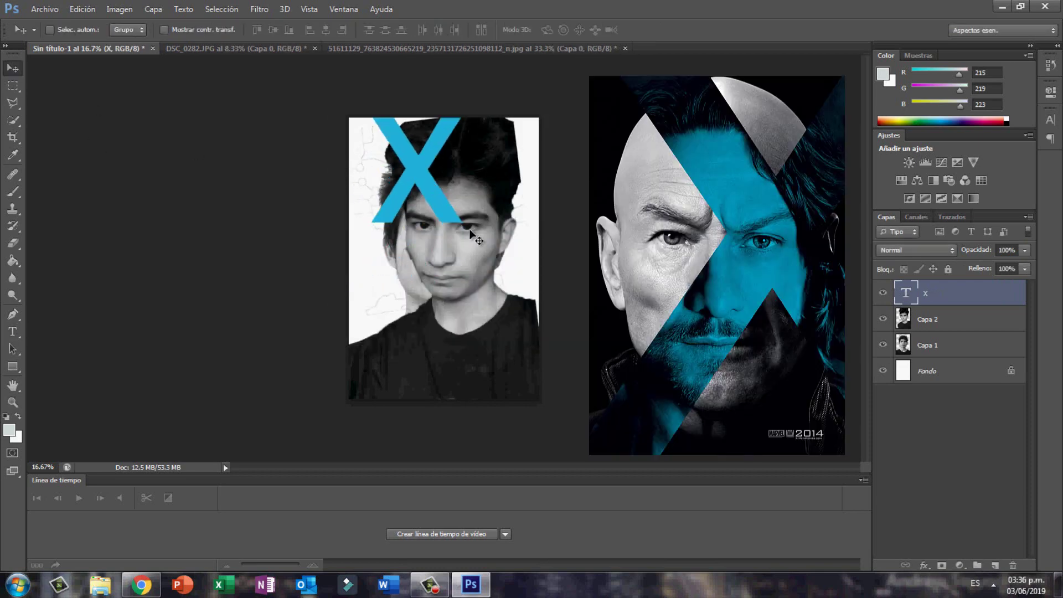
pyautogui.hotkey('ctrl', 't')
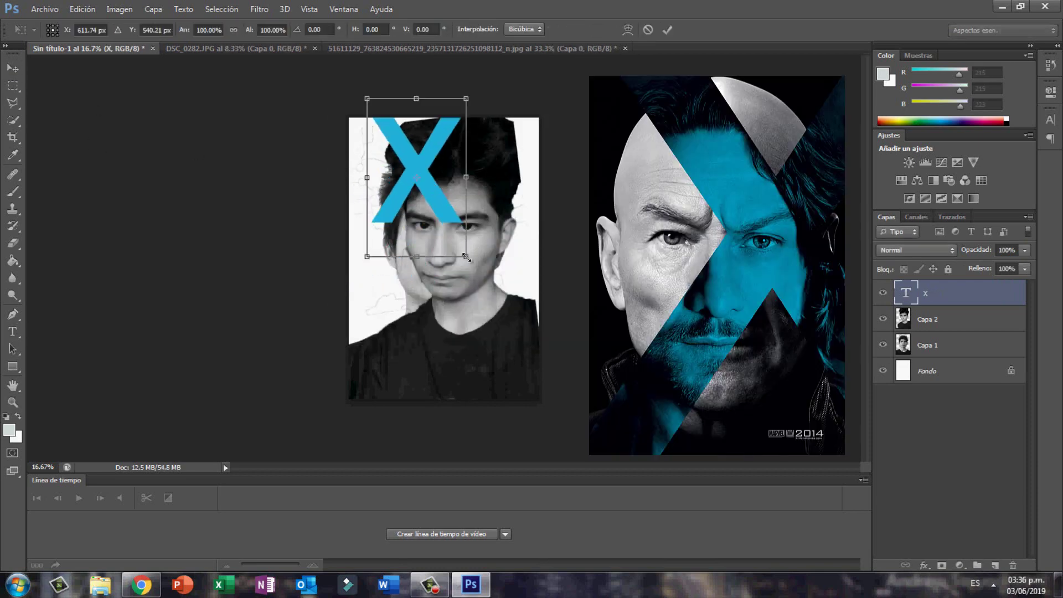
pyautogui.moveTo(472, 254); pyautogui.dragTo(549, 433)
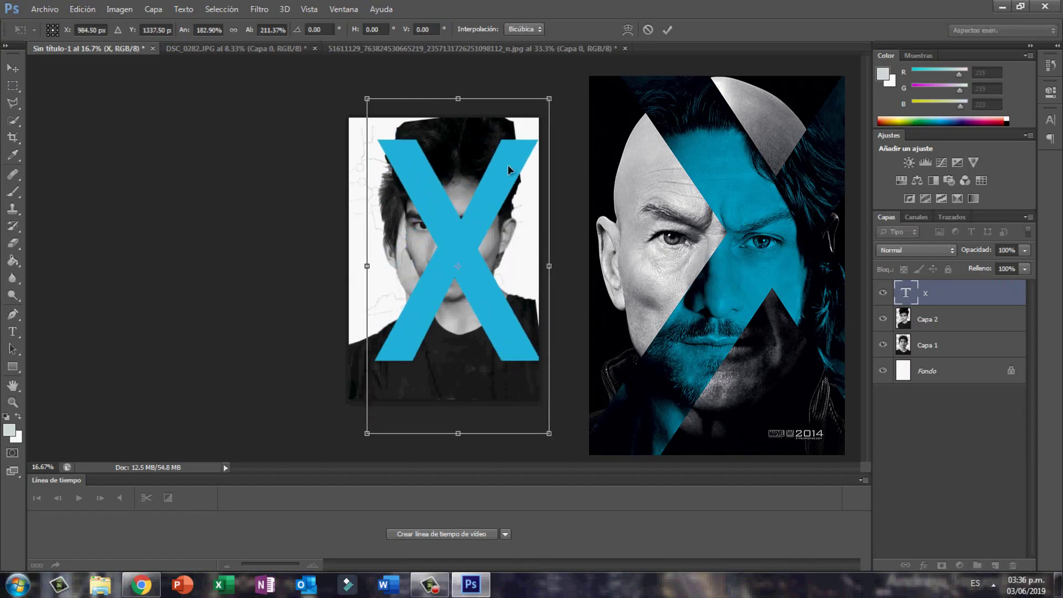
# Step: Stretch the X to about 228% × 282%, shift it right, and place its layer below Capa 2
pyautogui.moveTo(549, 99); pyautogui.dragTo(592, 24)
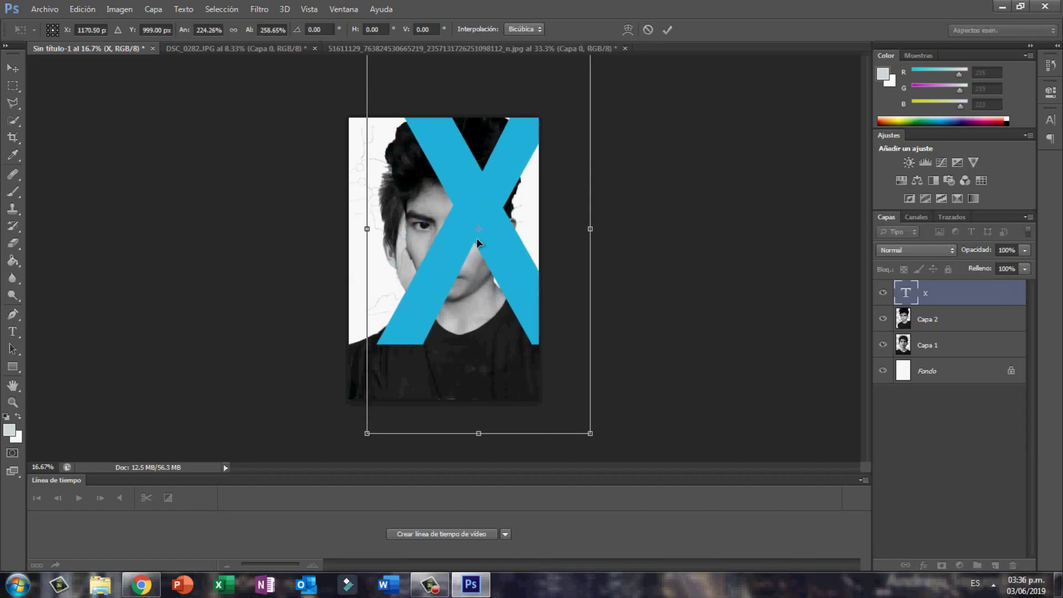
pyautogui.moveTo(496, 248)
pyautogui.mouseDown()
pyautogui.moveTo(513, 307)
pyautogui.moveTo(509, 263)
pyautogui.mouseUp()
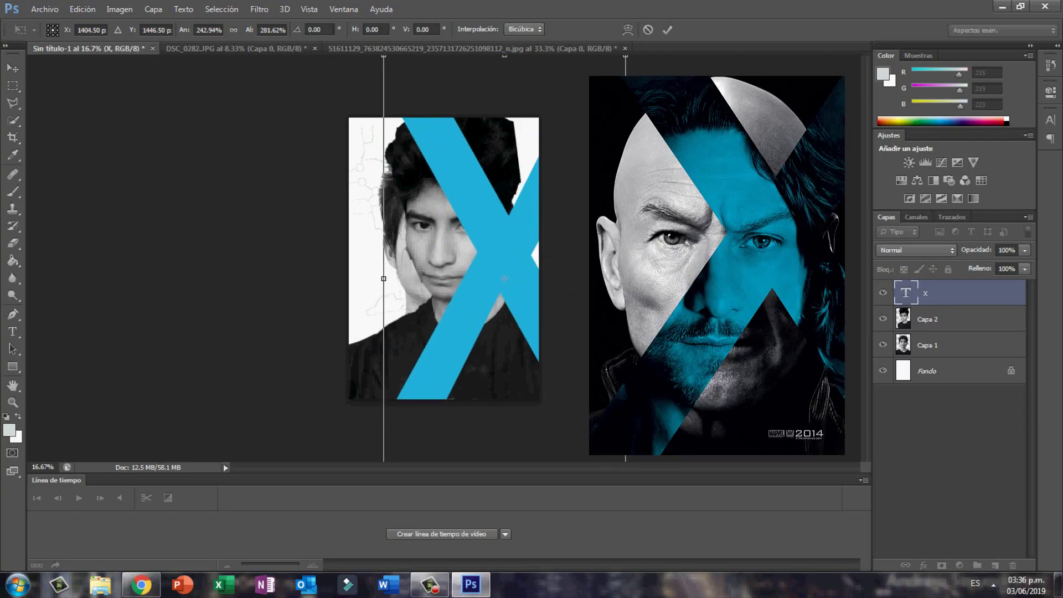
pyautogui.moveTo(625, 279); pyautogui.dragTo(596, 279)
pyautogui.moveTo(380, 278); pyautogui.dragTo(375, 278)
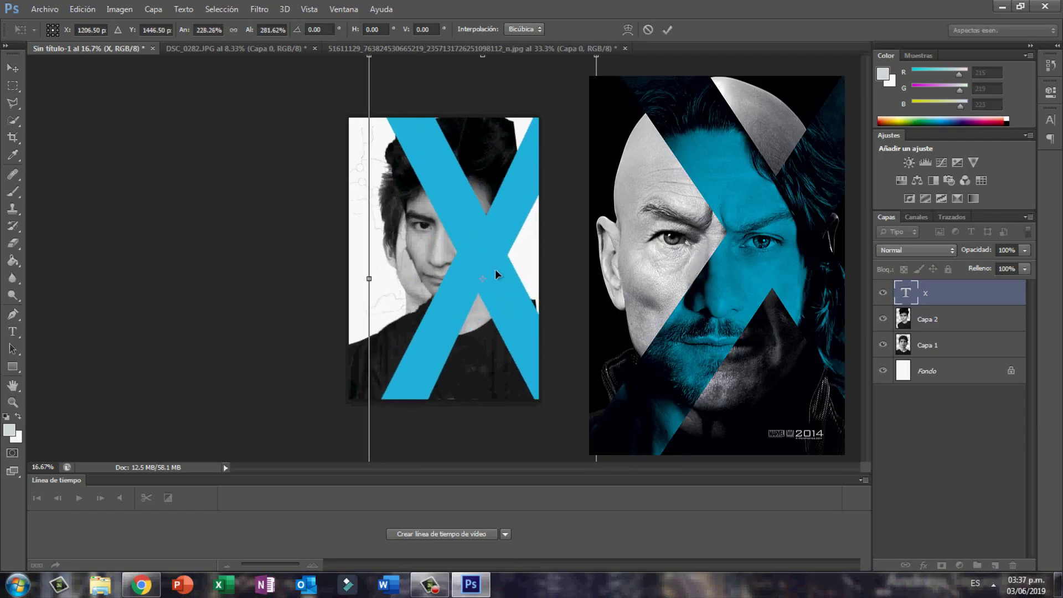
pyautogui.press('Return')
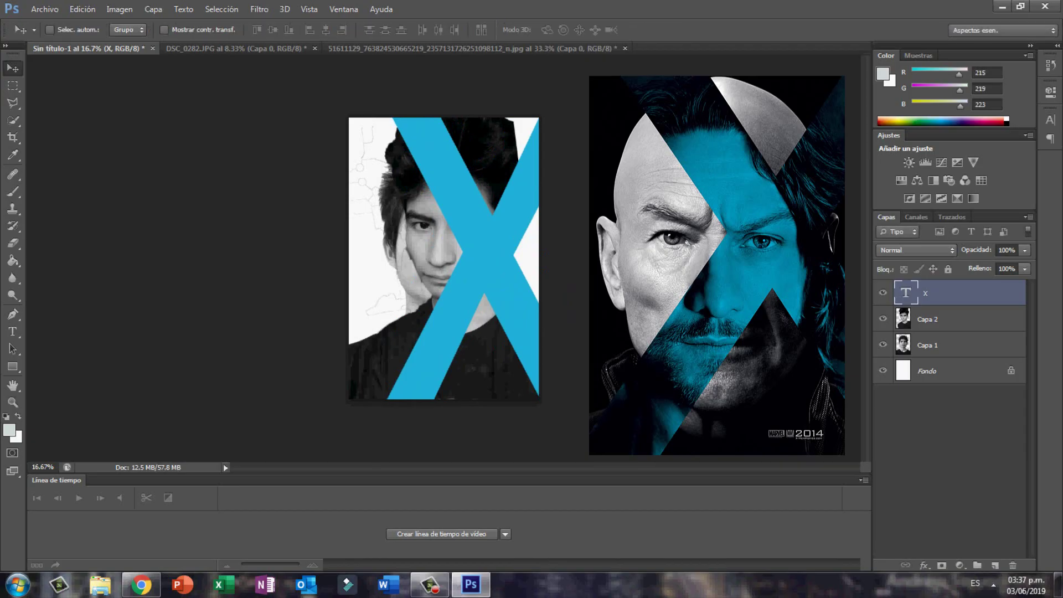
pyautogui.moveTo(958, 303); pyautogui.dragTo(958, 333)
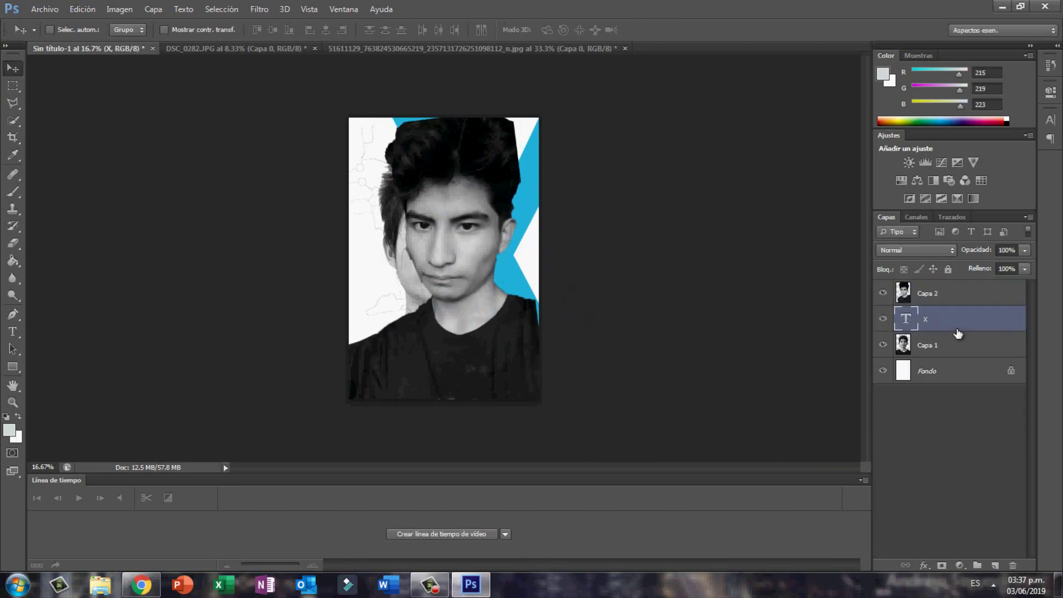
# Step: Clip Capa 2 to the X text layer with Crear máscara de recorte
pyautogui.click(941, 298)
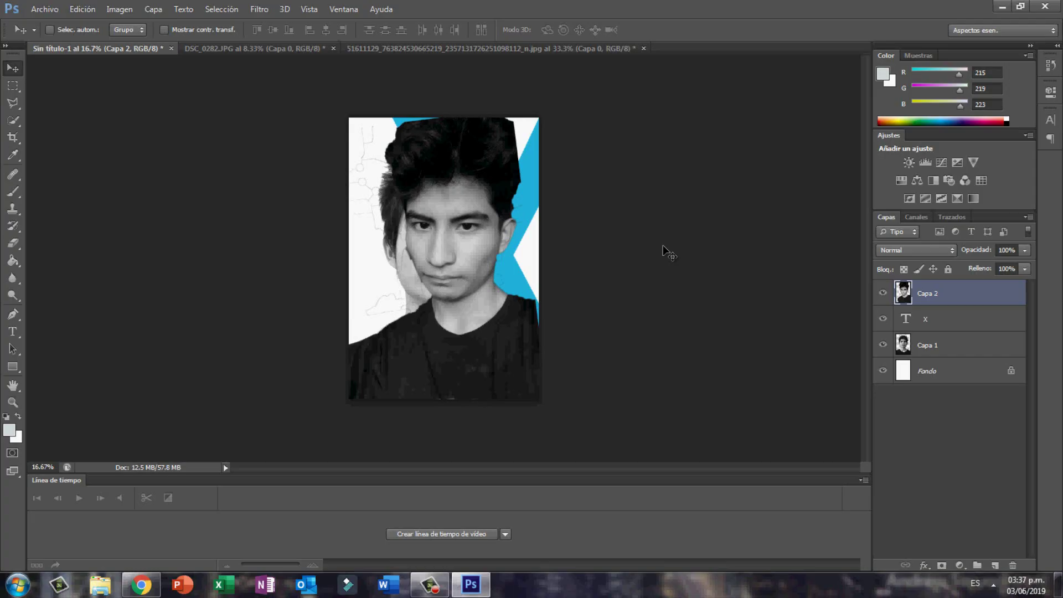
pyautogui.rightClick(935, 293)
pyautogui.click(803, 215)
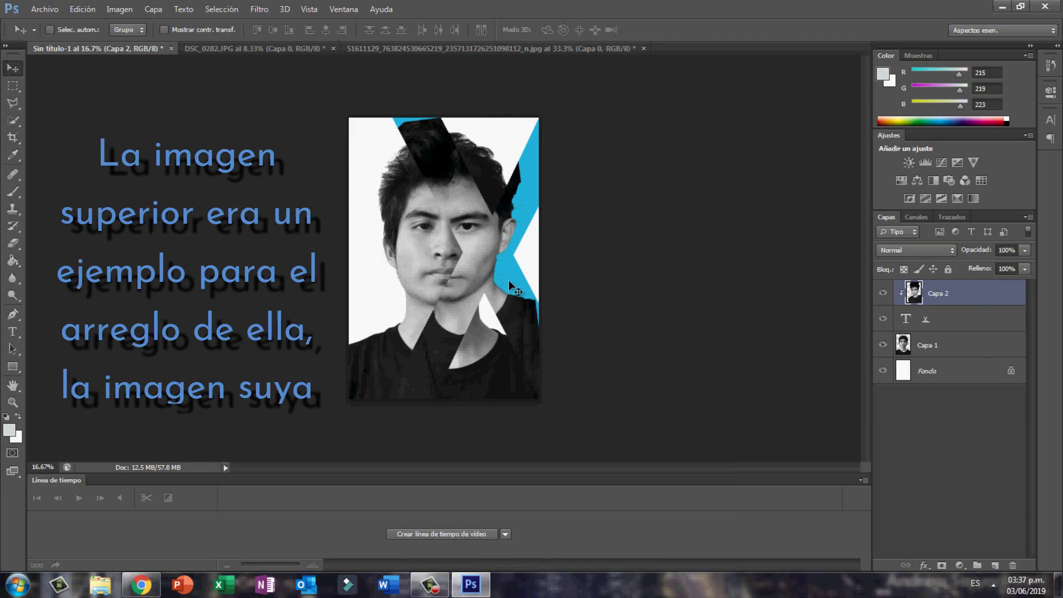
# Step: Tilt Capa 2's face half about 1.7° and scale it to 95% width and height
pyautogui.hotkey('ctrl', 't')
pyautogui.moveTo(579, 103); pyautogui.dragTo(588, 94)
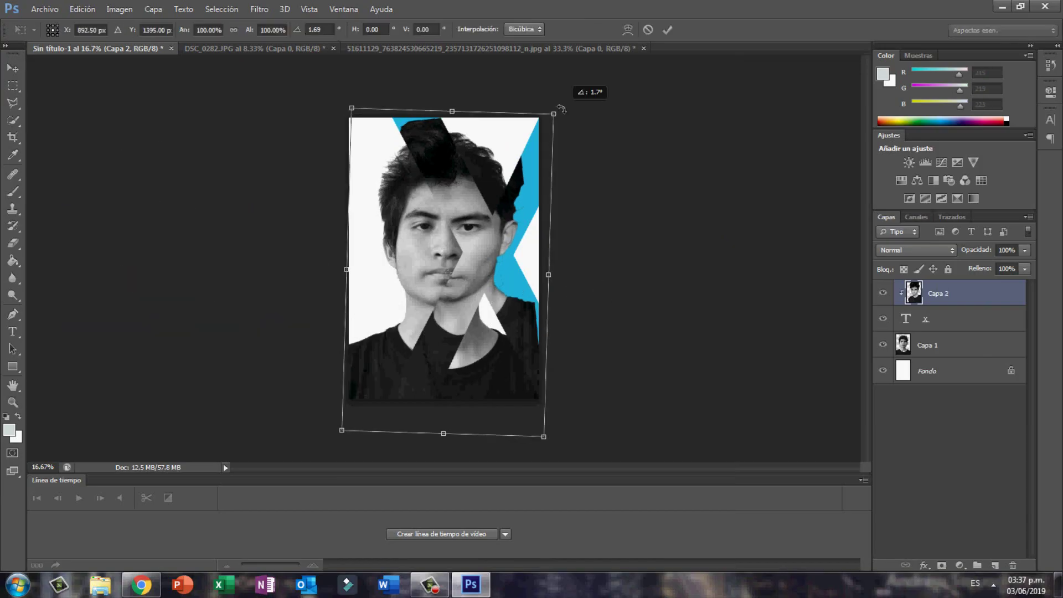
pyautogui.click(269, 29)
pyautogui.write('98')
pyautogui.press('Return')
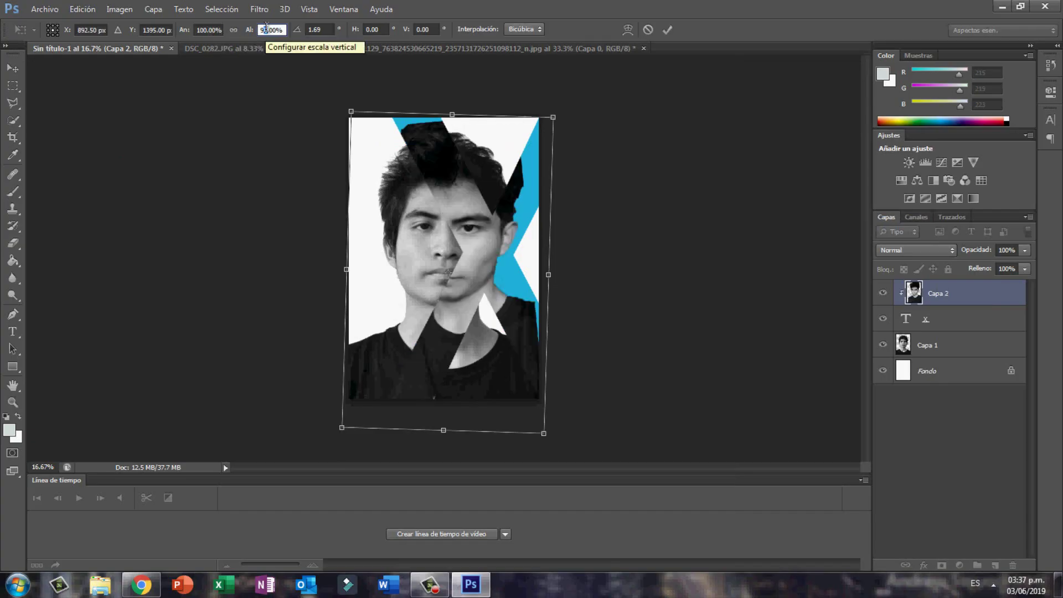
pyautogui.write('95')
pyautogui.click(208, 29)
pyautogui.write('95')
pyautogui.press('Return')
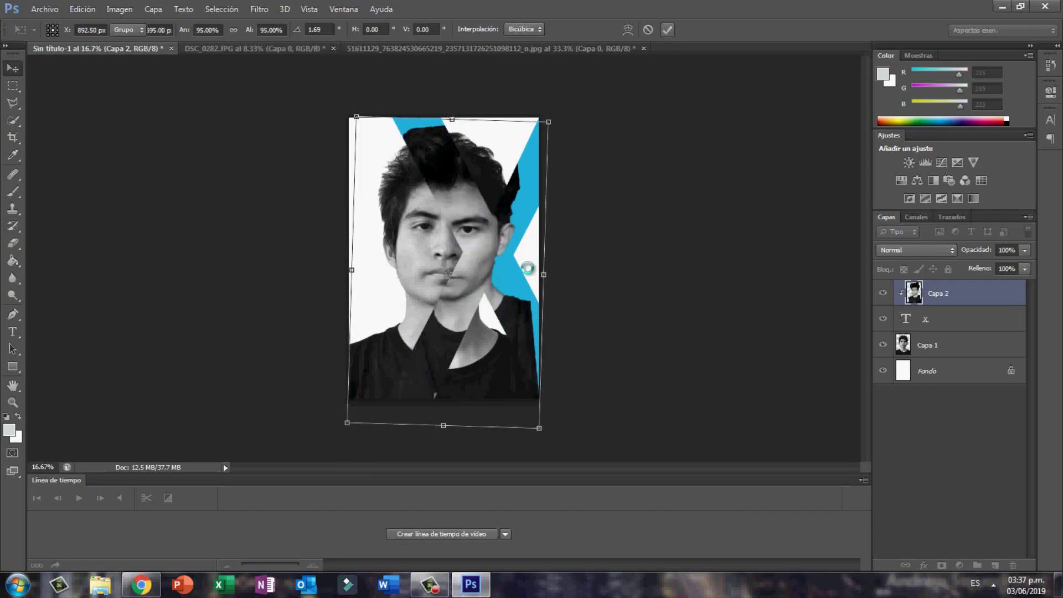
# Step: Nudge Capa 1 right and Capa 2 down so the two face halves line up
pyautogui.click(907, 344)
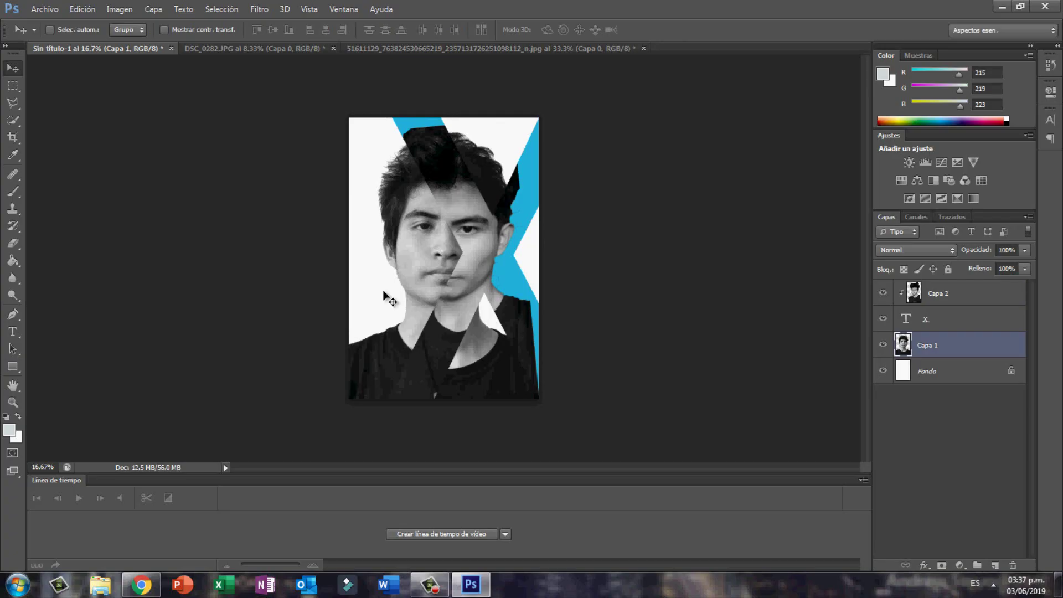
pyautogui.hotkey('shift', 'Right')
pyautogui.hotkey('shift', 'Right')
pyautogui.hotkey('shift', 'Right')
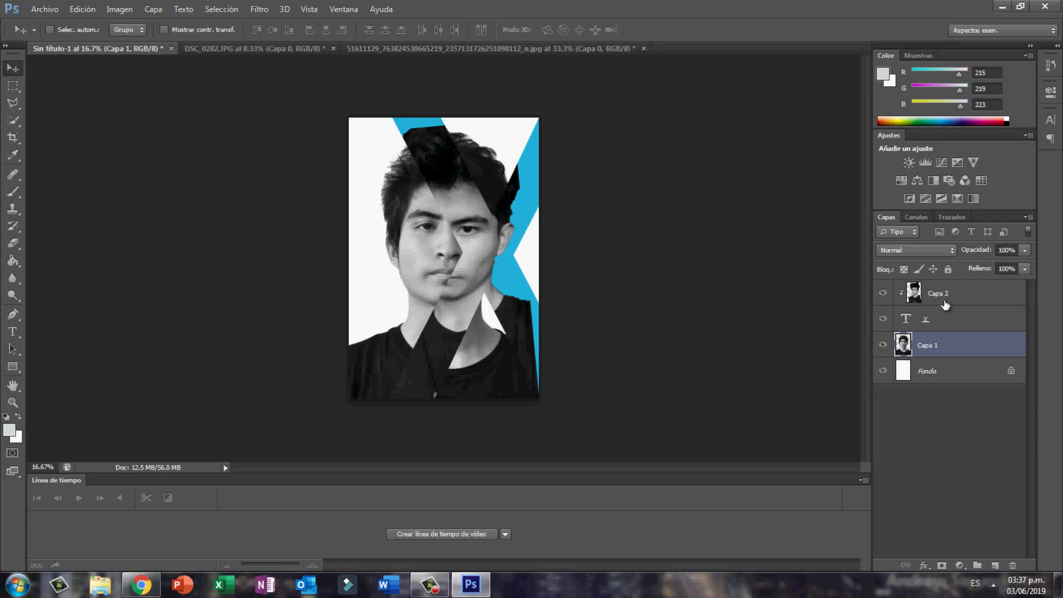
pyautogui.click(945, 303)
pyautogui.hotkey('shift', 'Down')
pyautogui.hotkey('shift', 'Down')
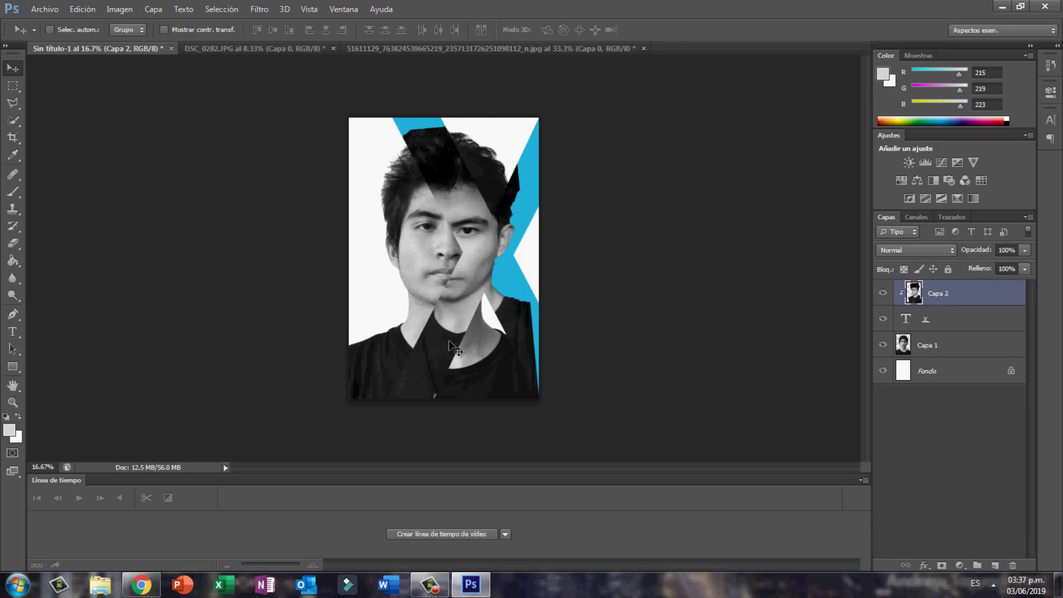
pyautogui.hotkey('shift', 'Down')
pyautogui.hotkey('shift', 'Down')
pyautogui.hotkey('shift', 'Up')
pyautogui.hotkey('shift', 'Up')
# Step: Compare blend modes on Capa 2, settle on Multiplicar, and shift the face half slightly up
pyautogui.click(935, 250)
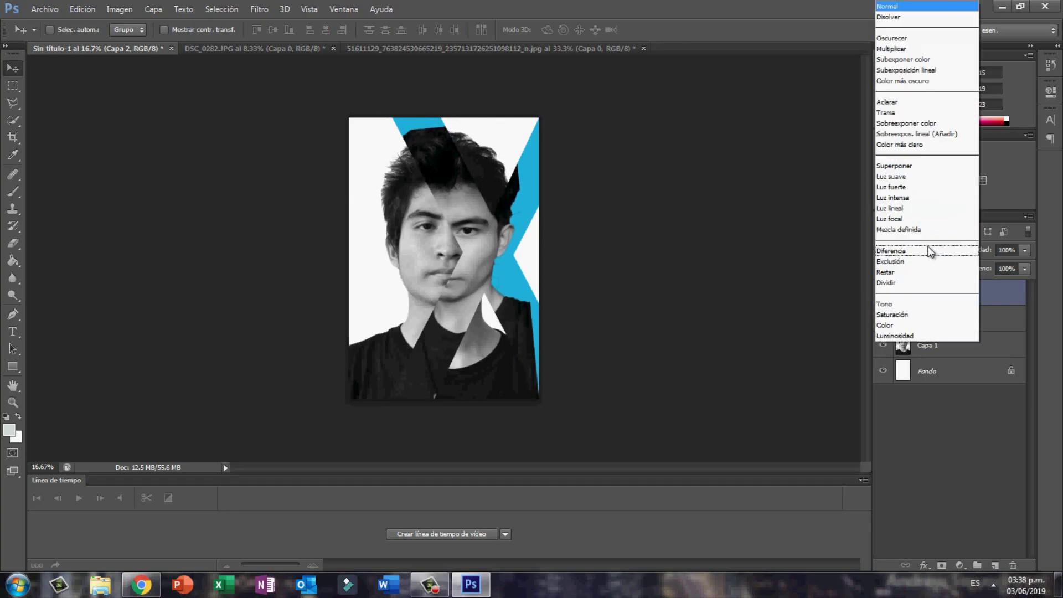
pyautogui.click(933, 51)
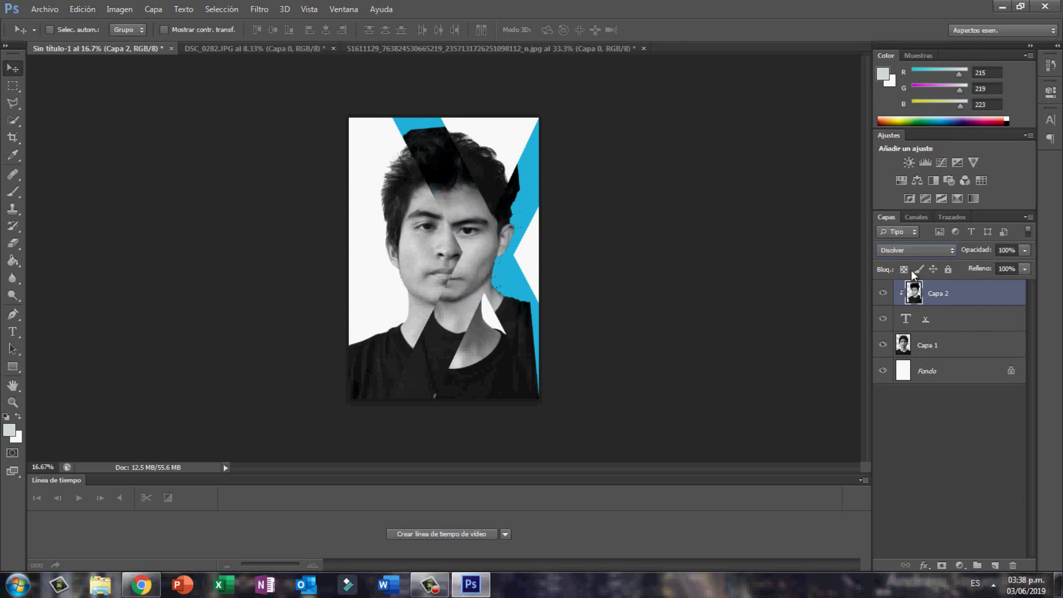
pyautogui.click(916, 250)
pyautogui.click(909, 59)
pyautogui.click(917, 250)
pyautogui.click(916, 80)
pyautogui.click(917, 250)
pyautogui.click(920, 123)
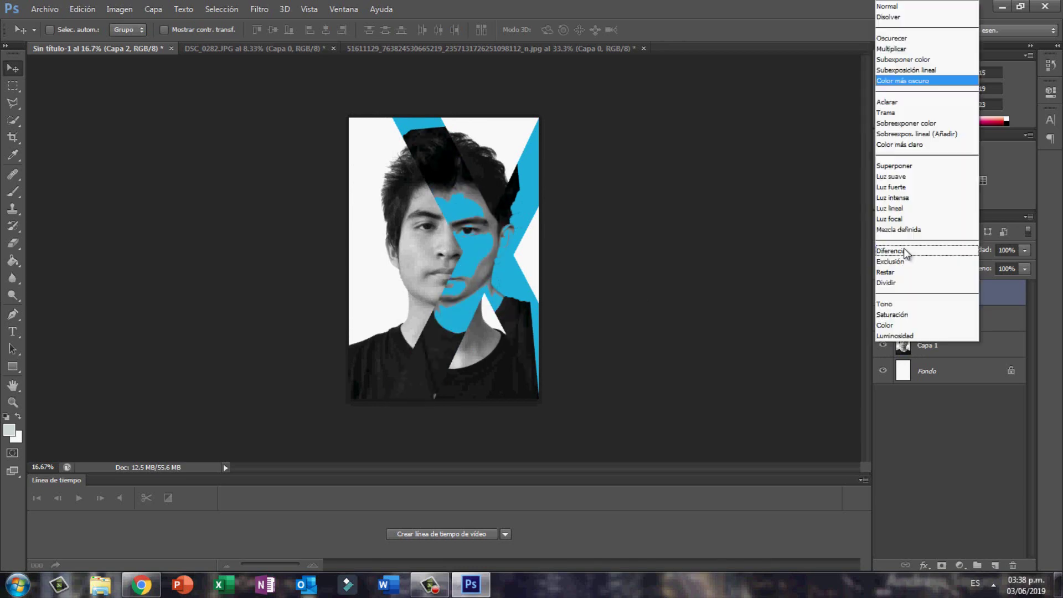
pyautogui.click(917, 250)
pyautogui.click(914, 103)
pyautogui.click(908, 249)
pyautogui.click(908, 76)
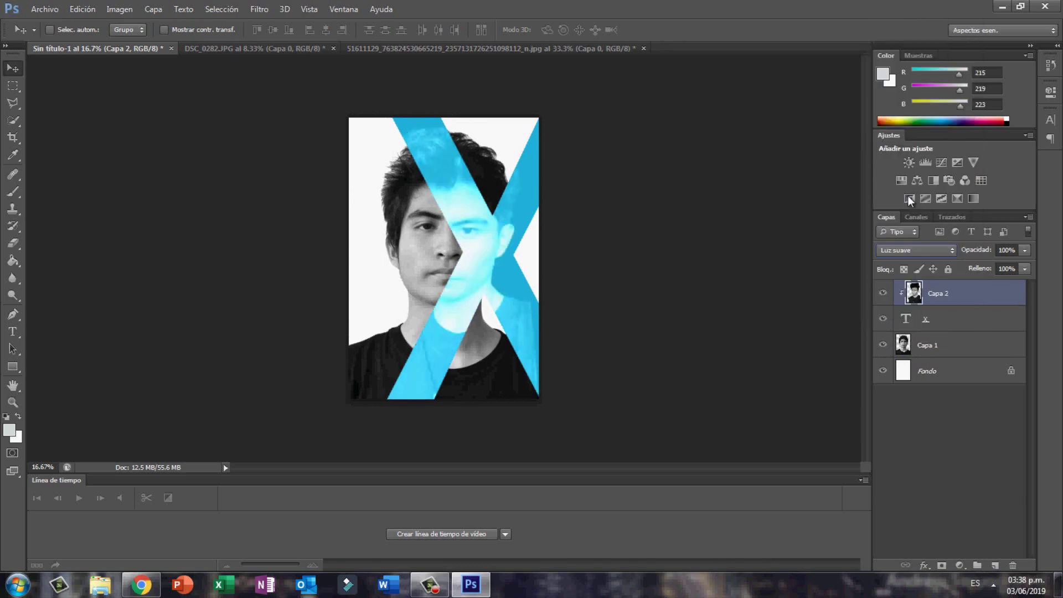
pyautogui.click(911, 250)
pyautogui.click(908, 44)
pyautogui.moveTo(519, 287); pyautogui.dragTo(522, 283)
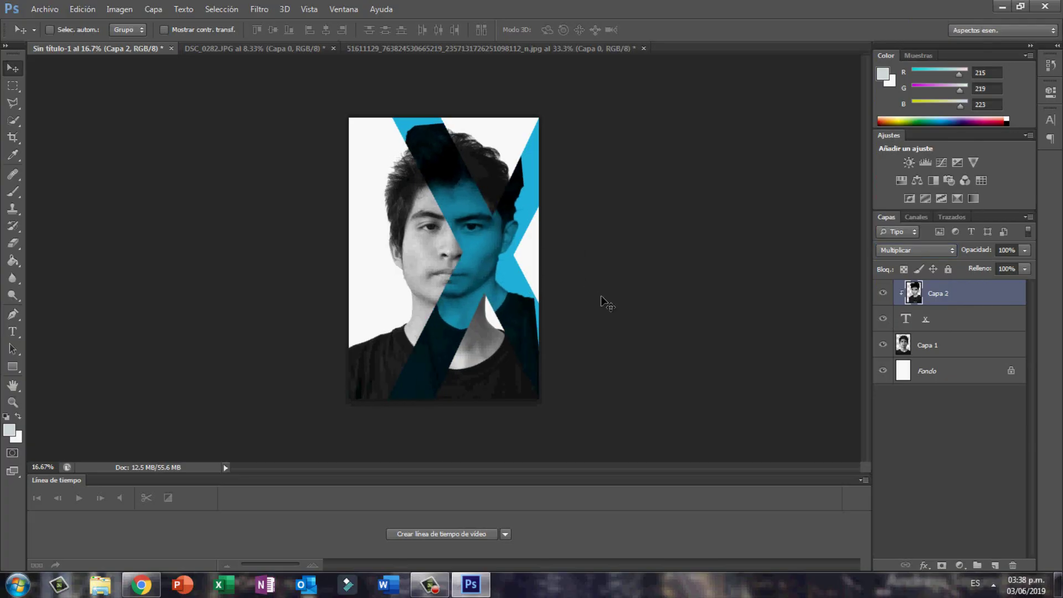
# Step: Fill the Fondo background layer with black using the Paint Bucket
pyautogui.click(948, 377)
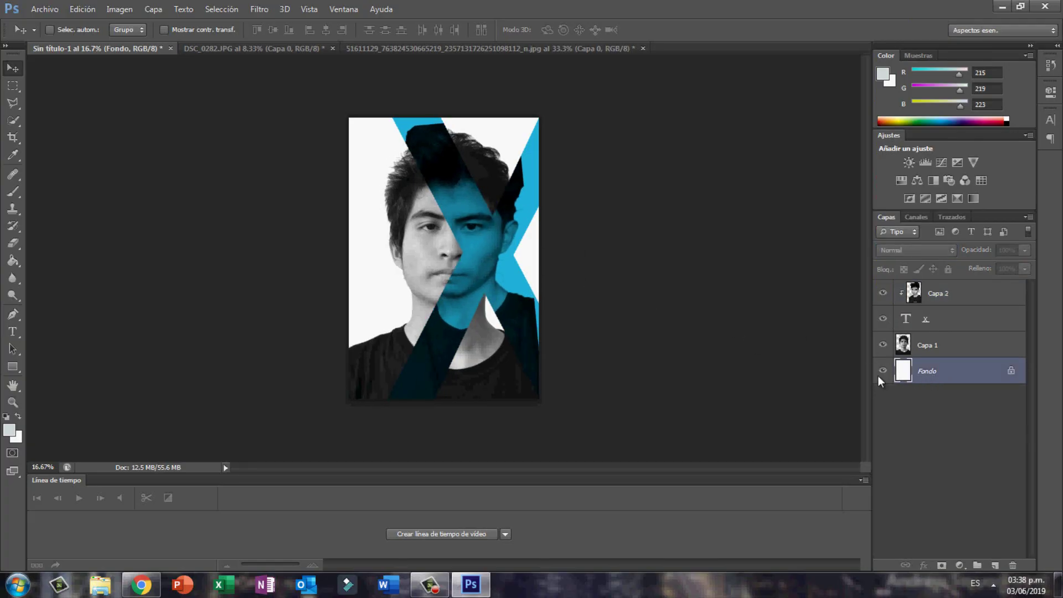
pyautogui.click(13, 260)
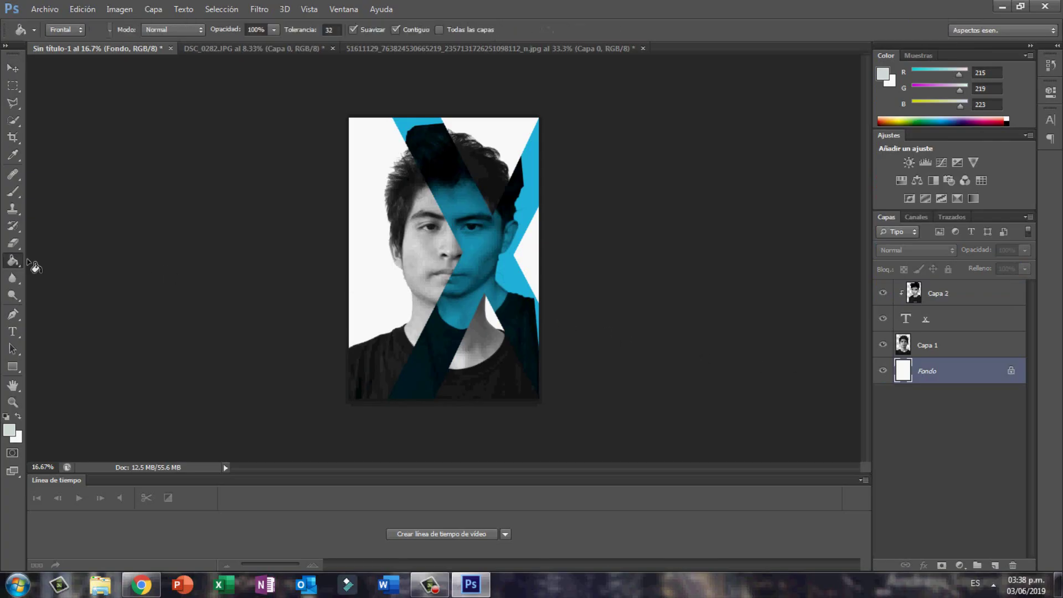
pyautogui.click(360, 270)
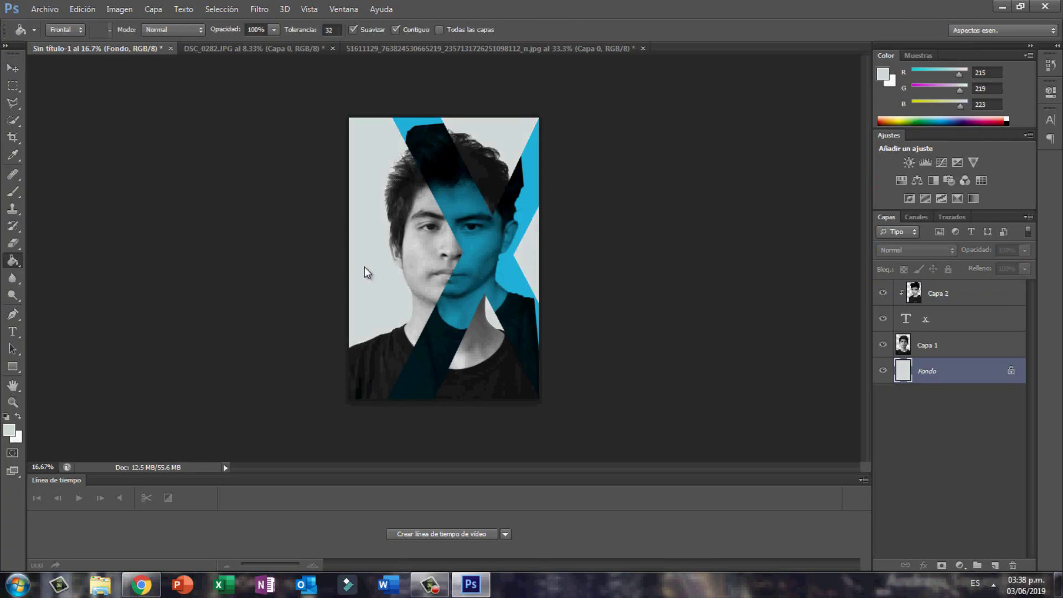
pyautogui.press('d')
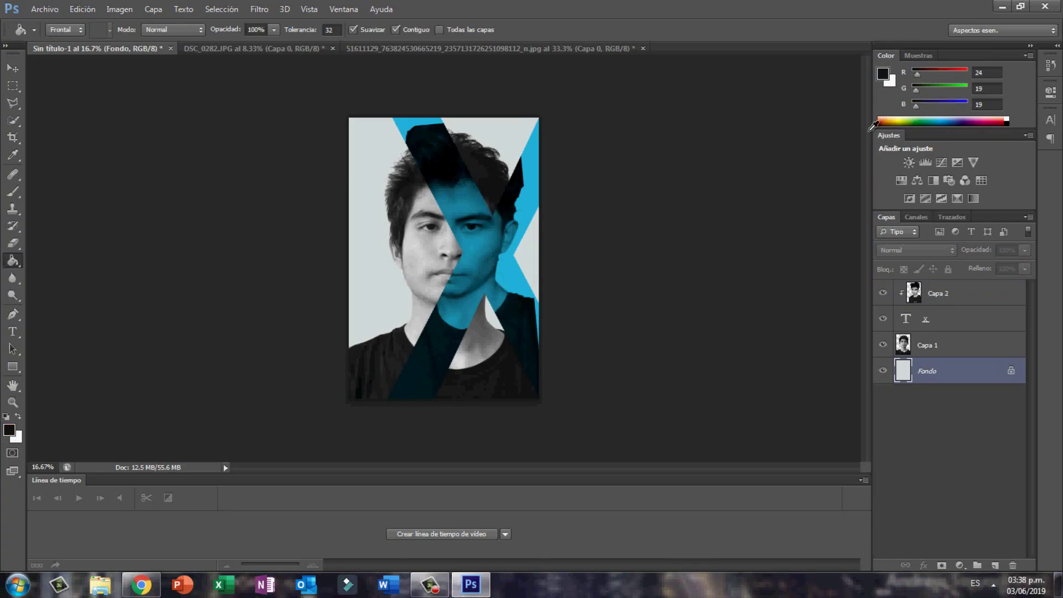
pyautogui.click(366, 270)
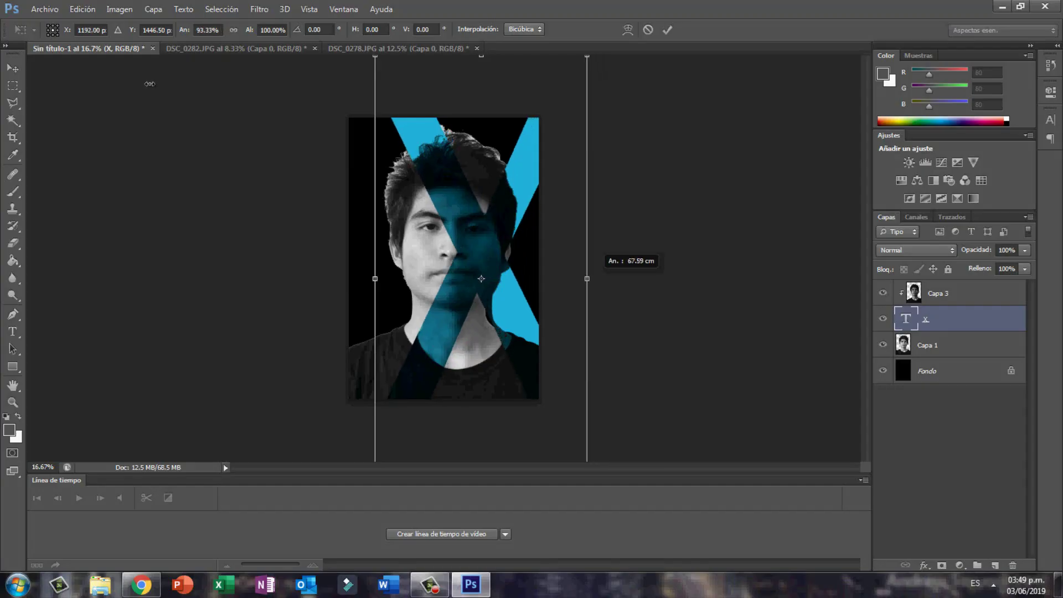
# Step: Widen the cyan X slightly, commit it, and apply a Free Transform to Capa 3
pyautogui.moveTo(149, 83); pyautogui.dragTo(150, 87)
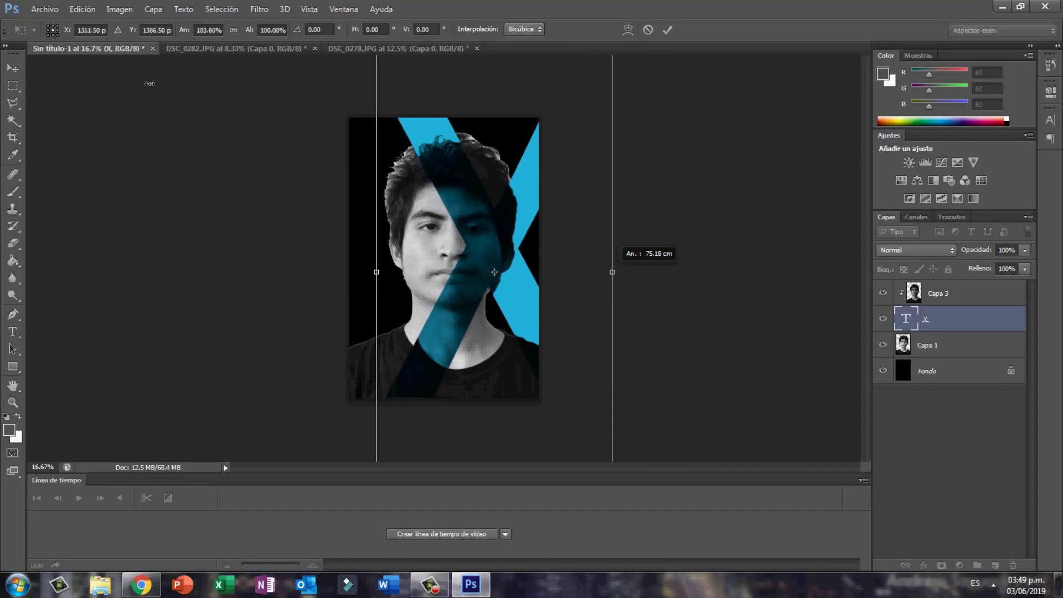
pyautogui.press('Return')
pyautogui.hotkey('alt', ']')
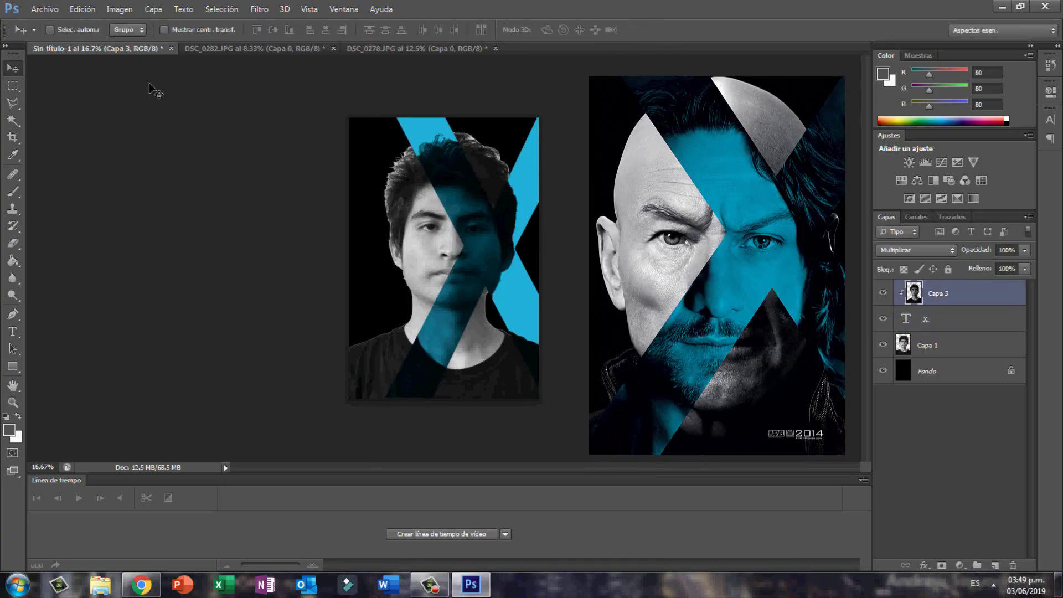
pyautogui.hotkey('ctrl', 't')
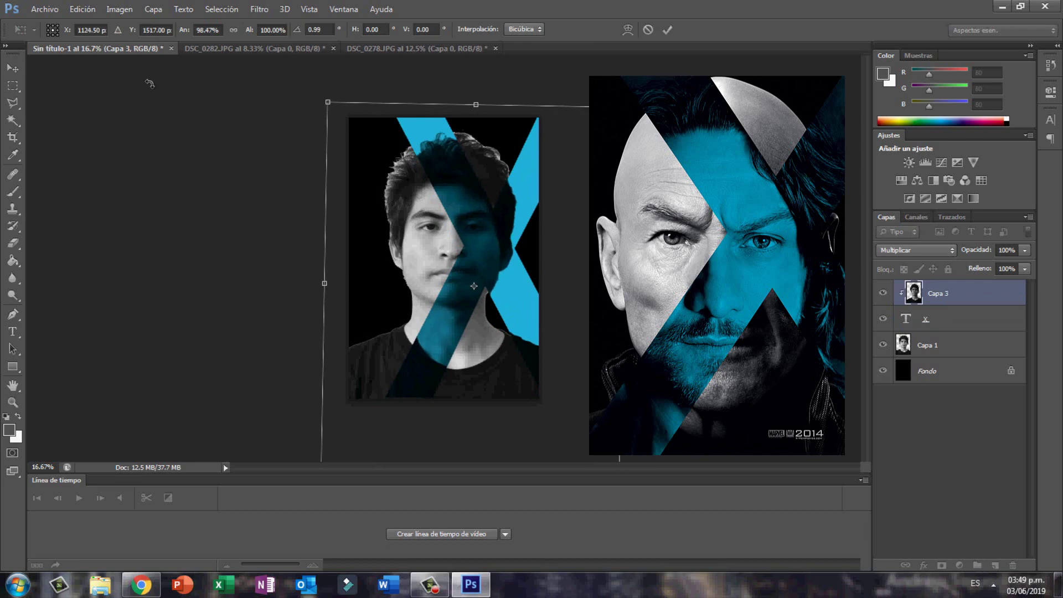
pyautogui.press('Return')
pyautogui.hotkey('alt', 'a')
# Step: Save the poster as a PNG copy named 'Imagen de Perfil Das of Futre'
pyautogui.press('g')
pyautogui.press('g')
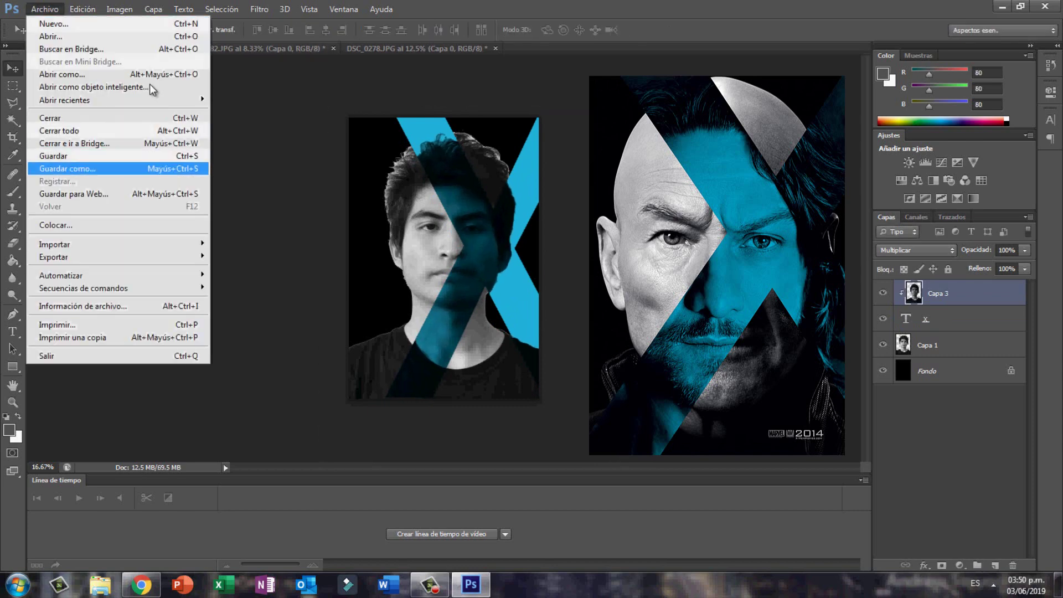
pyautogui.press('Return')
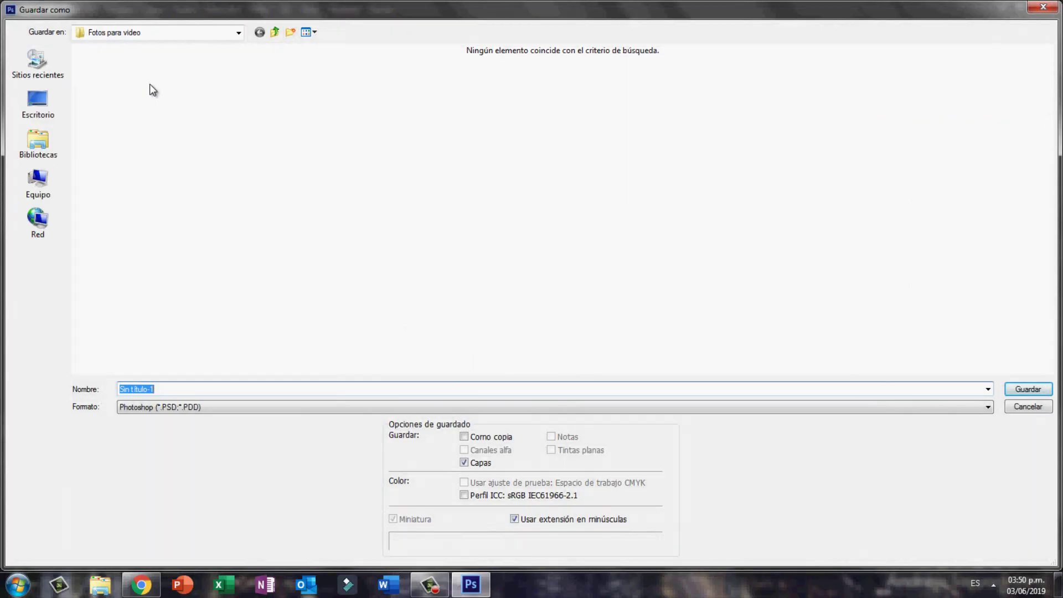
pyautogui.press('Tab')
pyautogui.hotkey('alt', 'Down')
pyautogui.press('p')
pyautogui.press('Return')
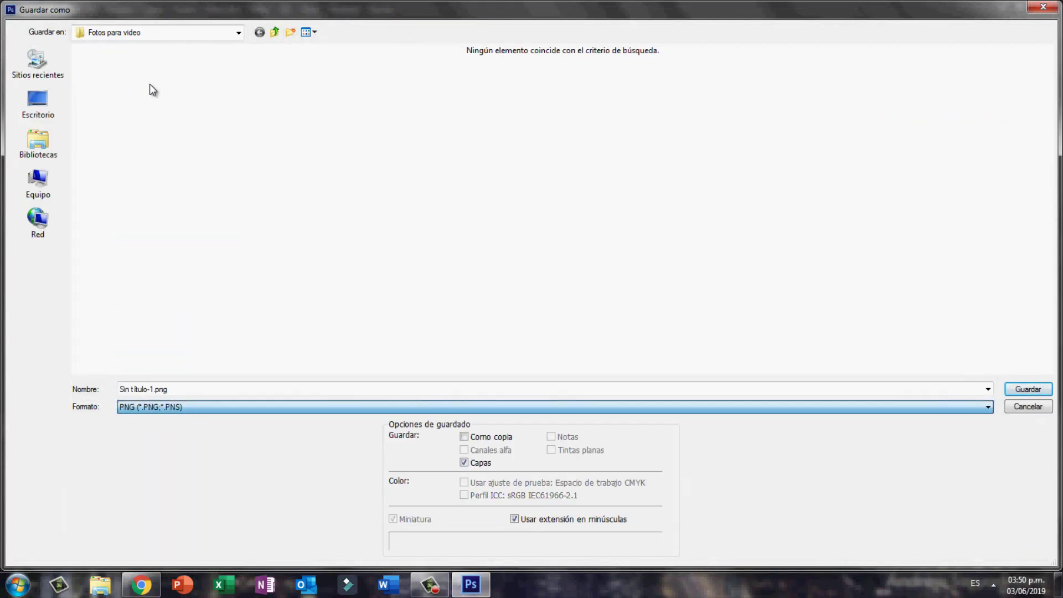
pyautogui.hotkey('shift', 'Tab')
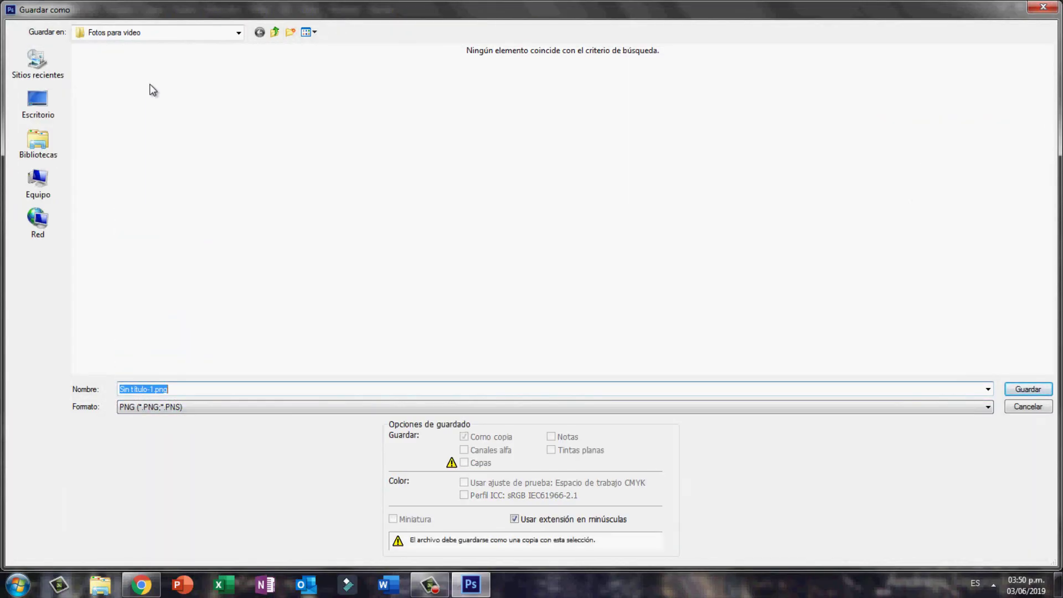
pyautogui.write('Imagen de Perfil Das of Fute Past')
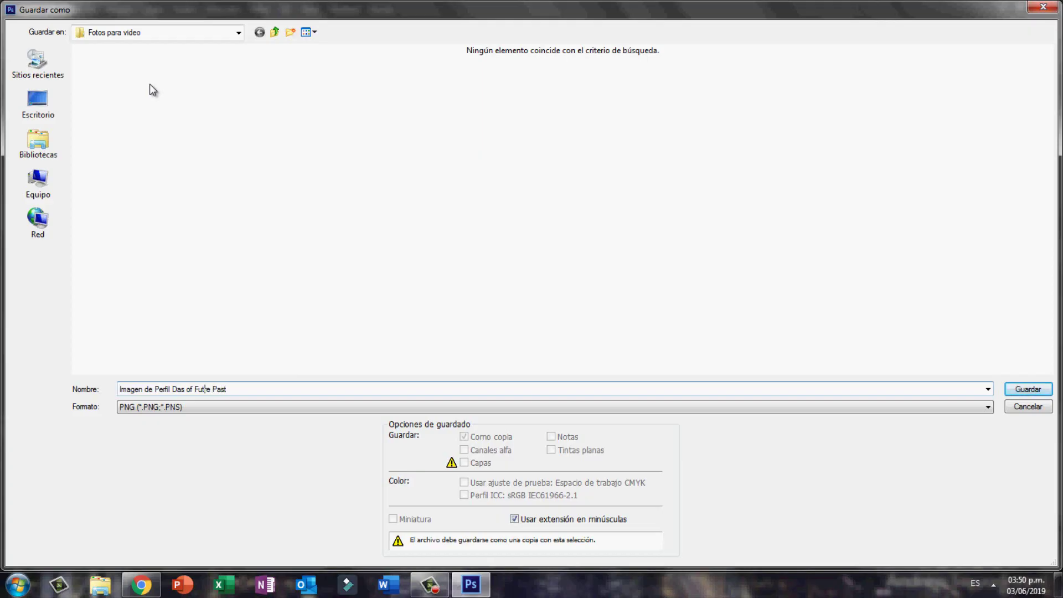
pyautogui.press('Return')
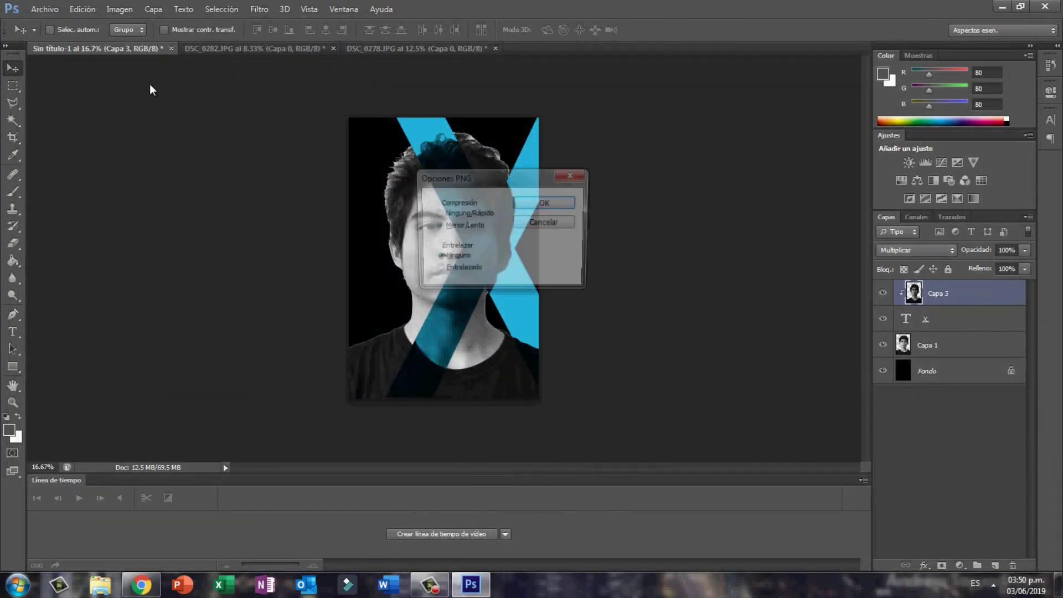
pyautogui.press('Return')
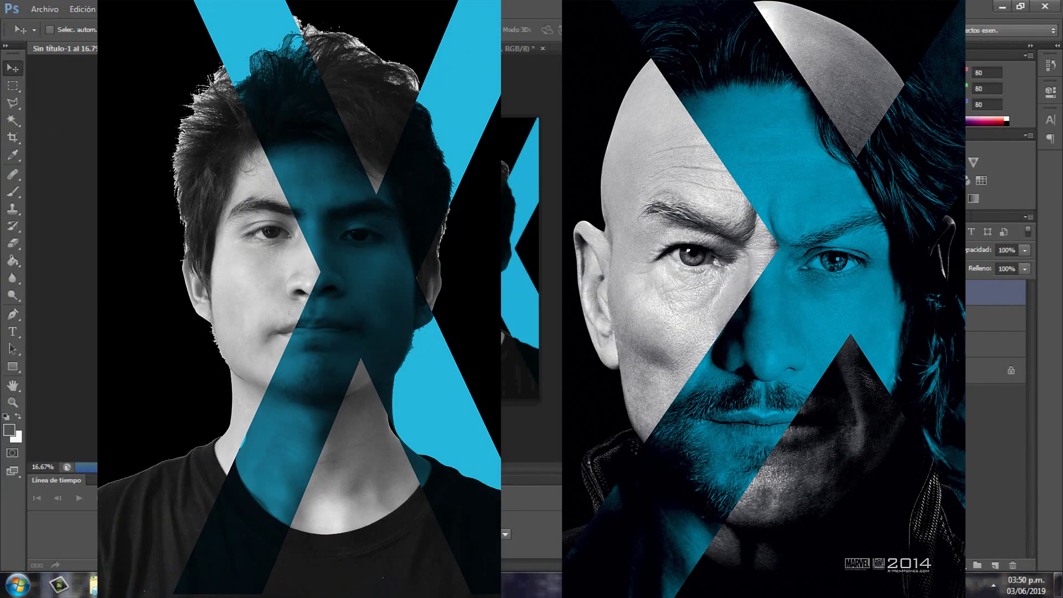